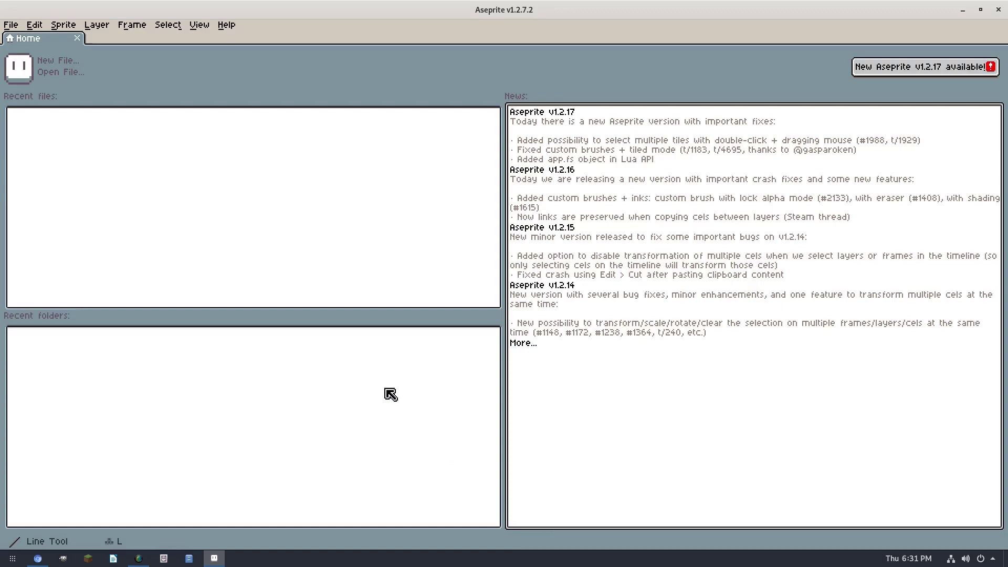
# - Create a new 128×128 transparent sprite
pyautogui.click(67, 62)
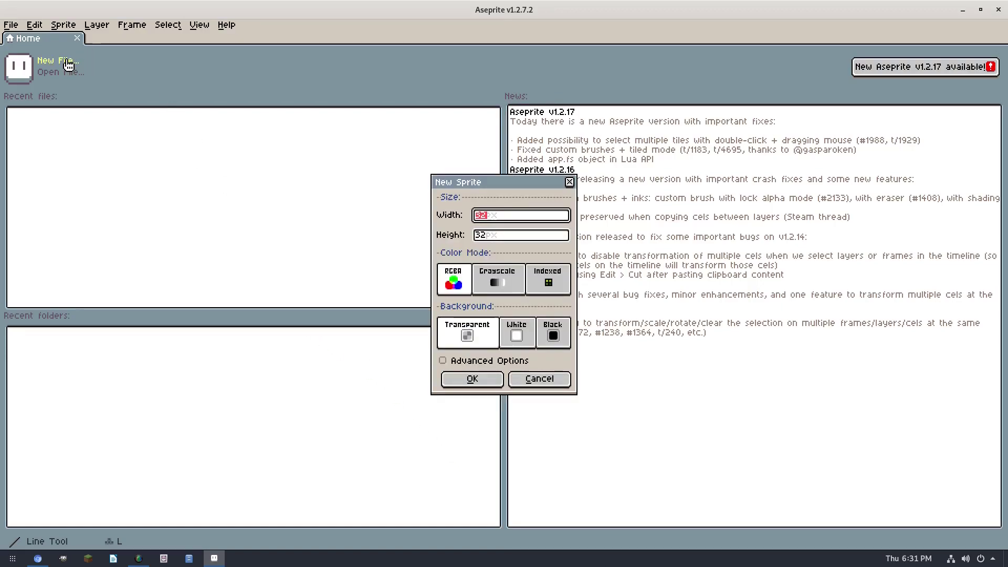
pyautogui.write('128')
pyautogui.click(512, 235)
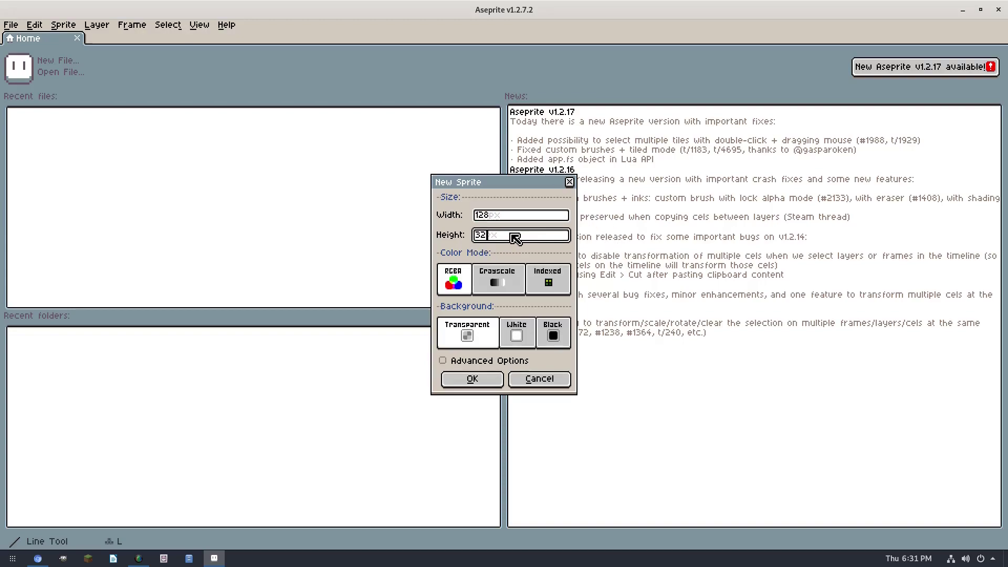
pyautogui.write('128')
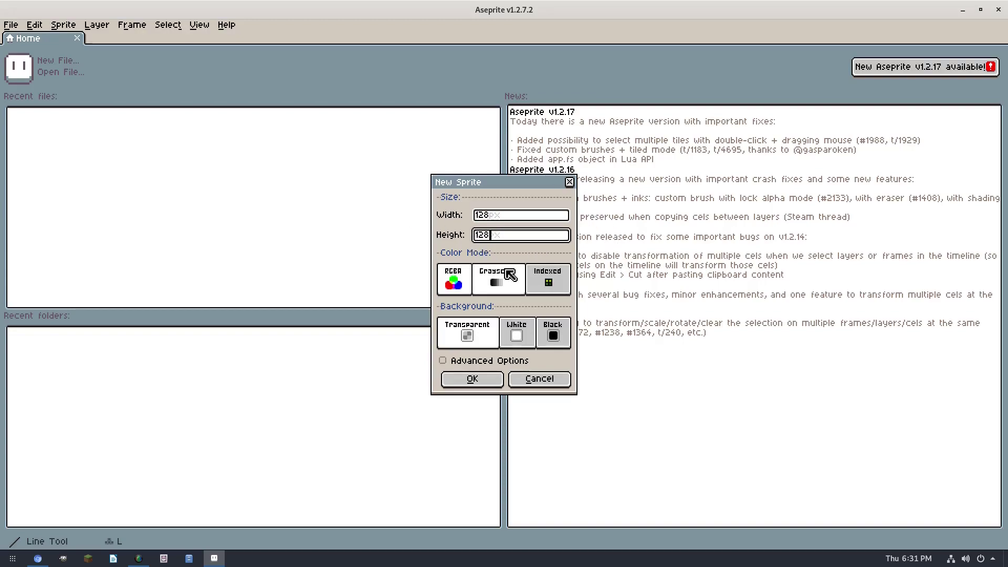
pyautogui.click(491, 382)
# - Show the timeline, enlarge the canvas area and close the Preview window
pyautogui.scroll(3, 580, 322)
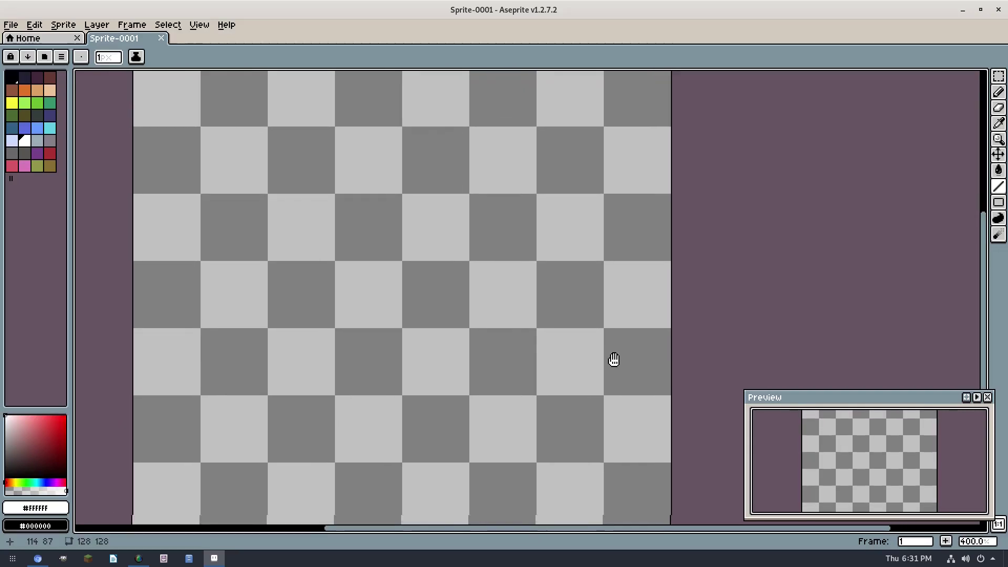
pyautogui.scroll(-1, 630, 362)
pyautogui.press('Tab')
pyautogui.press('Tab')
pyautogui.press('Tab')
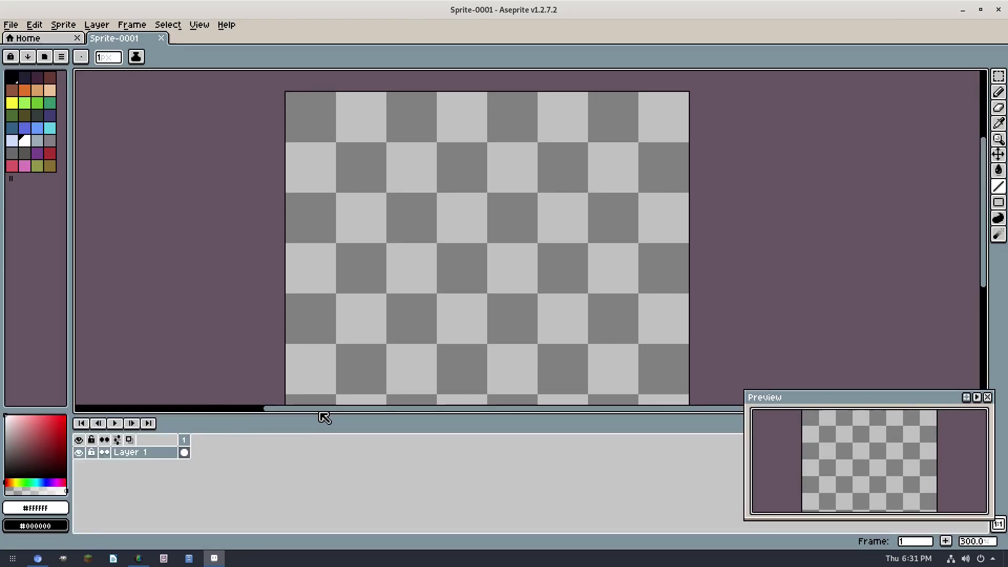
pyautogui.moveTo(318, 415); pyautogui.dragTo(335, 472)
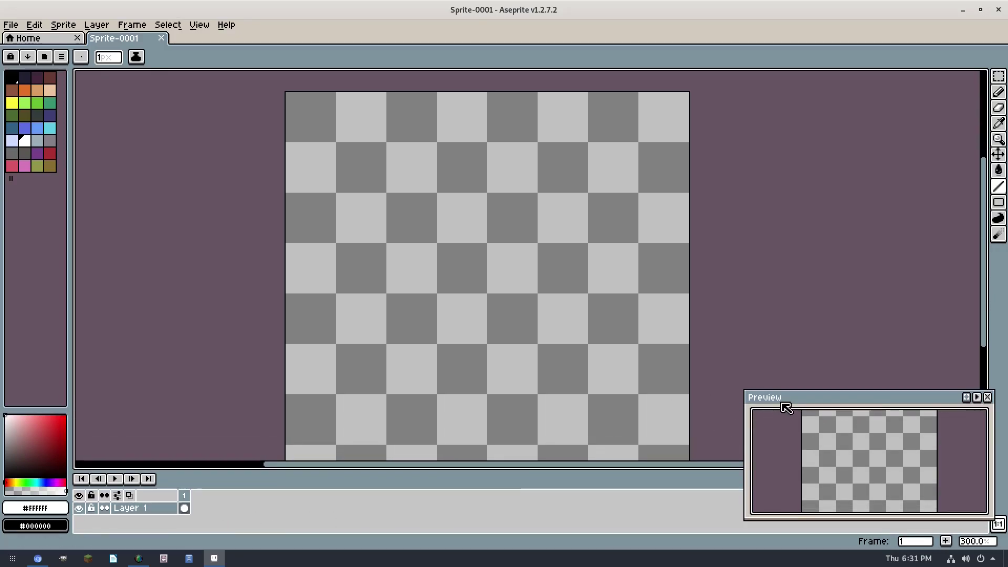
pyautogui.moveTo(782, 399); pyautogui.dragTo(742, 182)
pyautogui.click(947, 183)
pyautogui.scroll(-1, 567, 281)
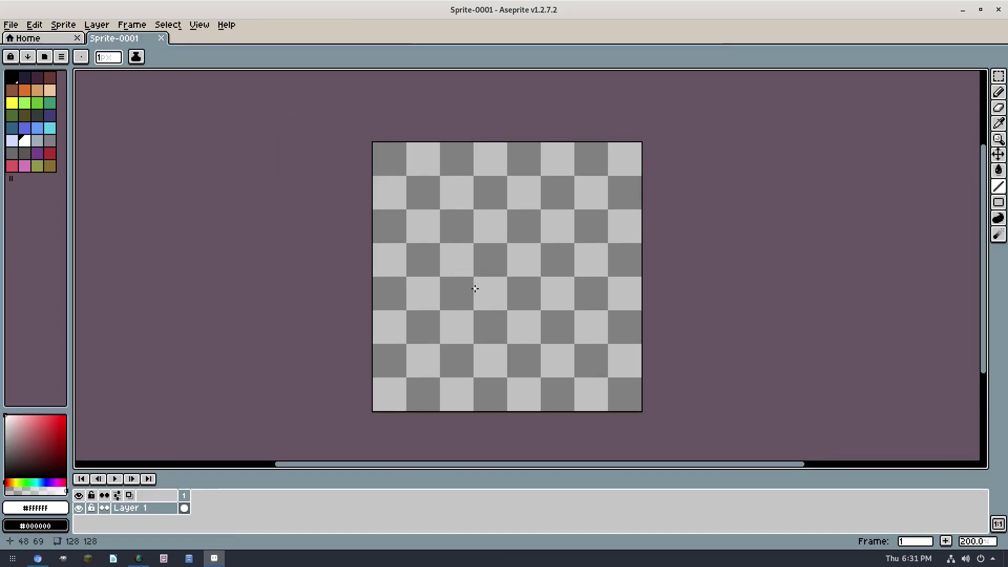
pyautogui.scroll(2, 477, 288)
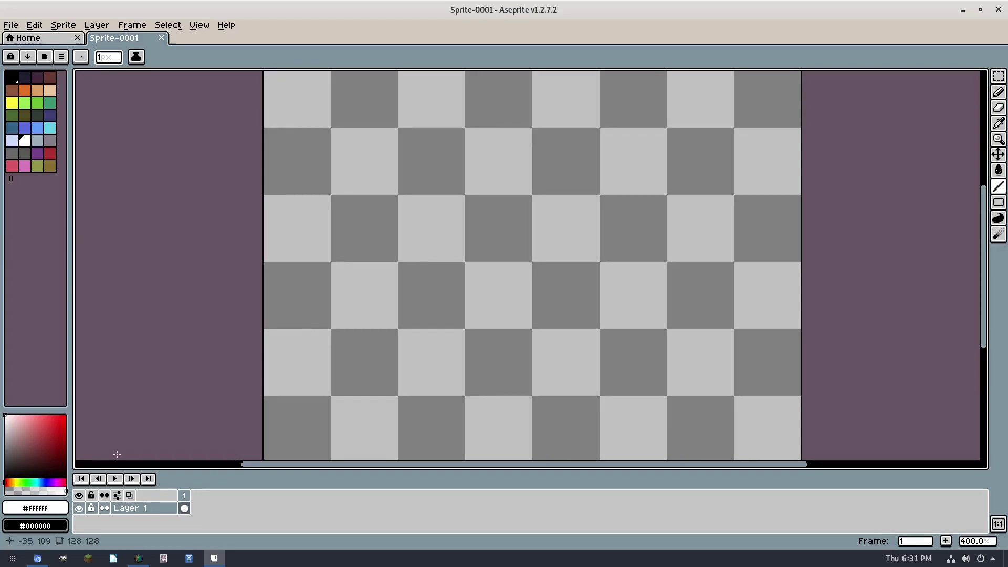
# - Pick black, zoom in and draw a rectangle outline near the canvas middle
pyautogui.click(65, 474)
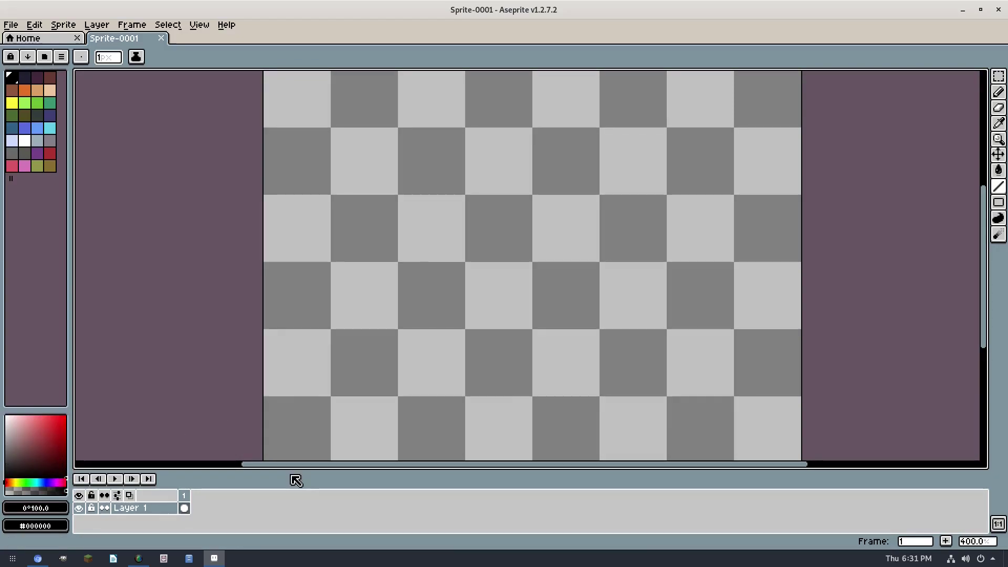
pyautogui.scroll(3, 509, 242)
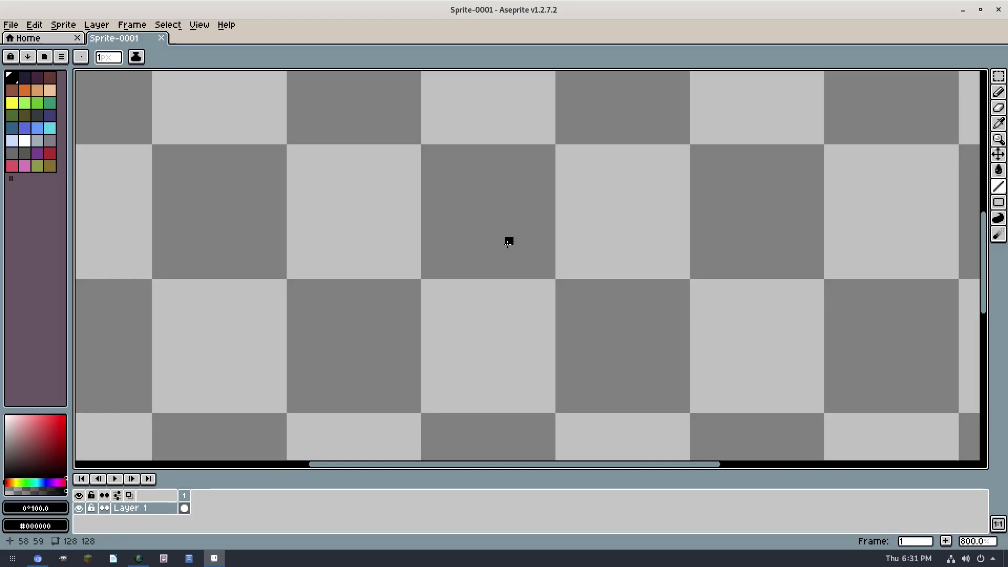
pyautogui.scroll(2, 467, 247)
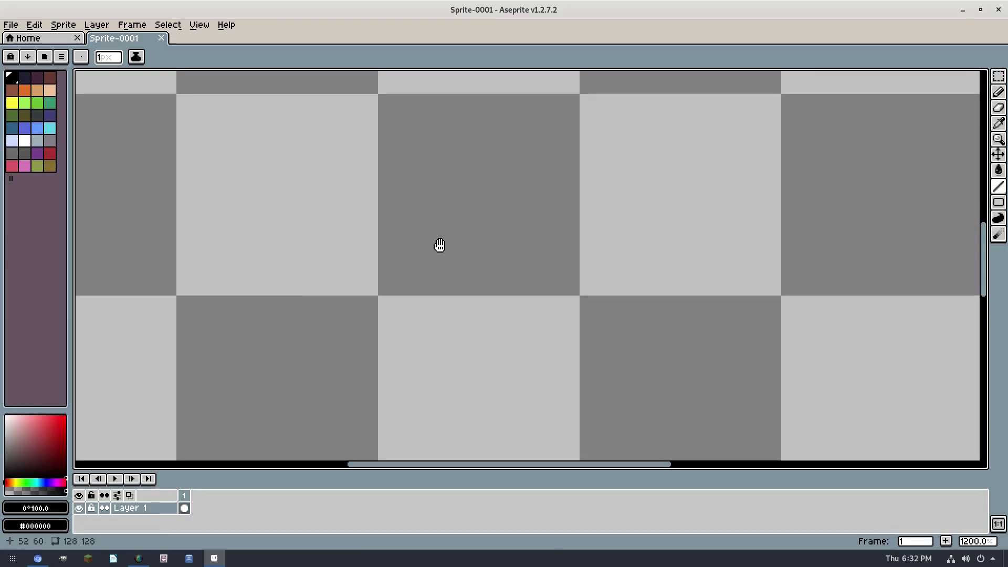
pyautogui.moveTo(355, 138)
pyautogui.mouseDown()
pyautogui.moveTo(355, 322)
pyautogui.moveTo(417, 324)
pyautogui.moveTo(430, 314)
pyautogui.moveTo(350, 322)
pyautogui.moveTo(744, 325)
pyautogui.mouseUp()
pyautogui.moveTo(744, 325)
pyautogui.mouseDown()
pyautogui.moveTo(745, 139)
pyautogui.moveTo(353, 138)
pyautogui.mouseUp()
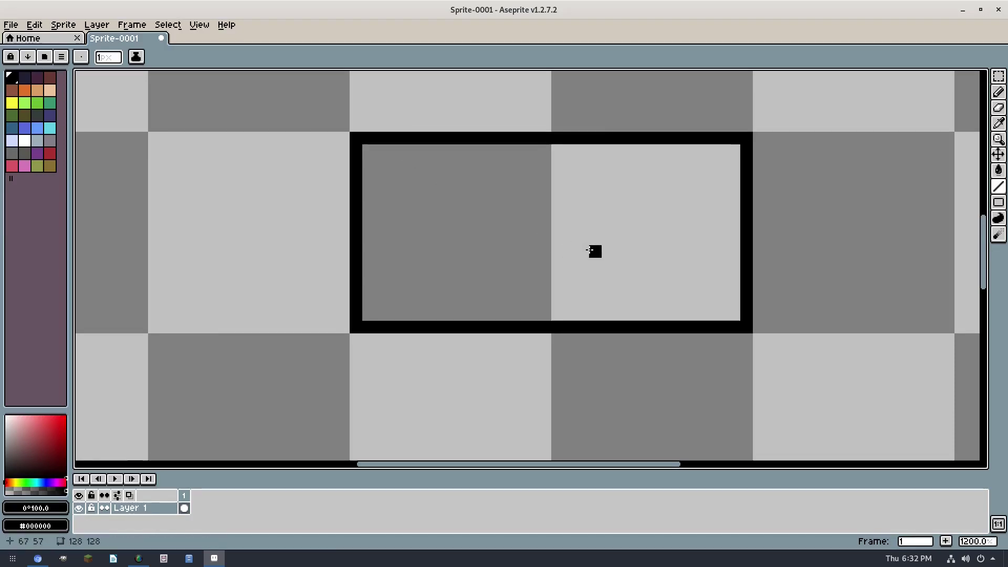
pyautogui.hscroll(1, 596, 252)
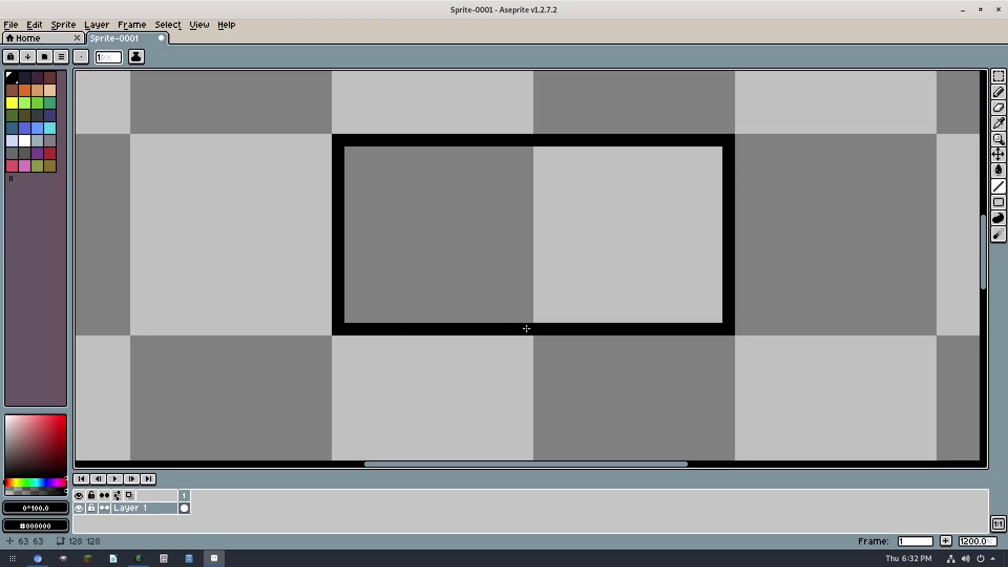
# - Fill the rectangle's inside solid black with the Paint Bucket and recentre it
pyautogui.press('g')
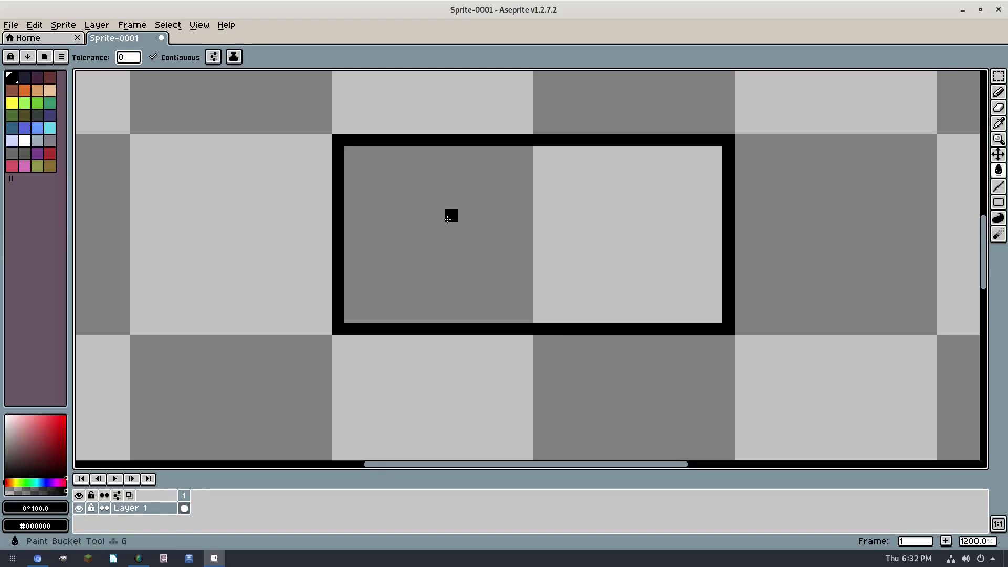
pyautogui.click(447, 219)
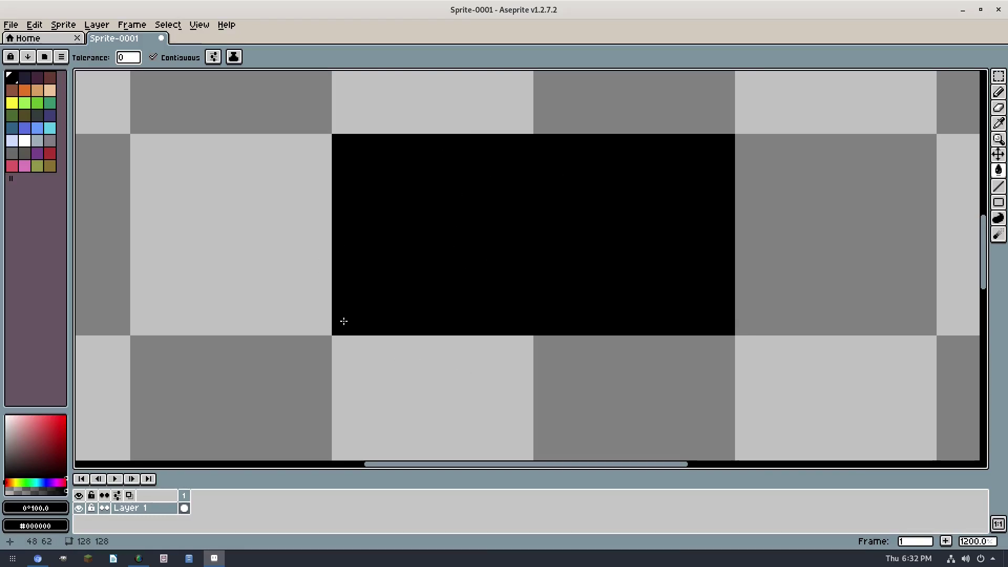
pyautogui.moveTo(493, 280); pyautogui.dragTo(464, 300)
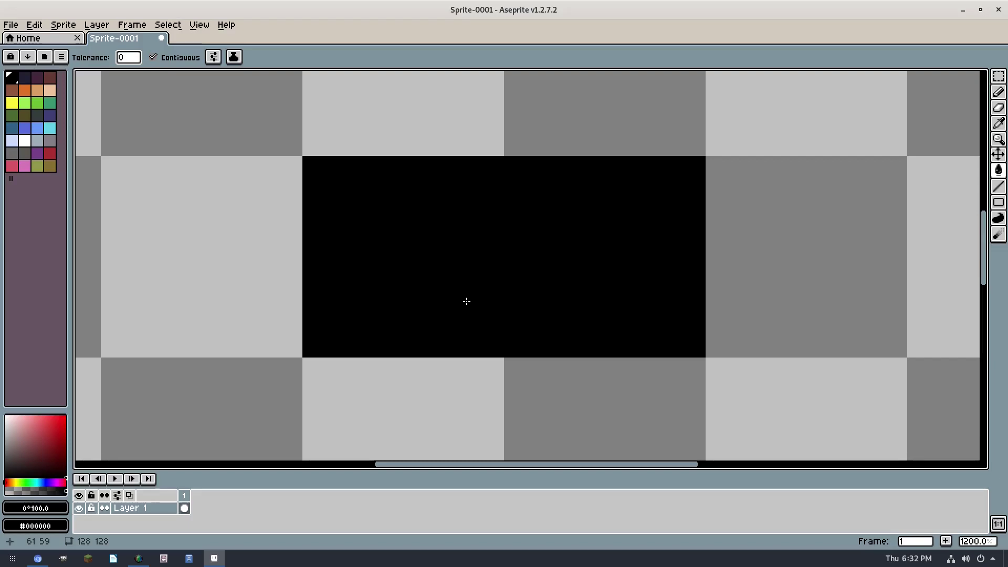
# - With a 1-pixel eraser, carve gaps along the rectangle's bottom to form two legs
pyautogui.press('e')
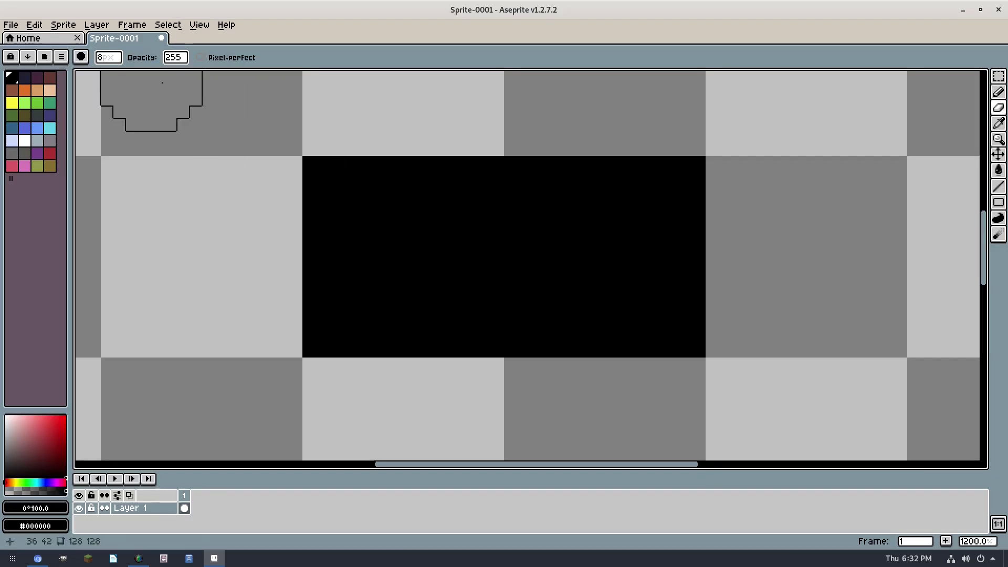
pyautogui.click(114, 56)
pyautogui.click(99, 74)
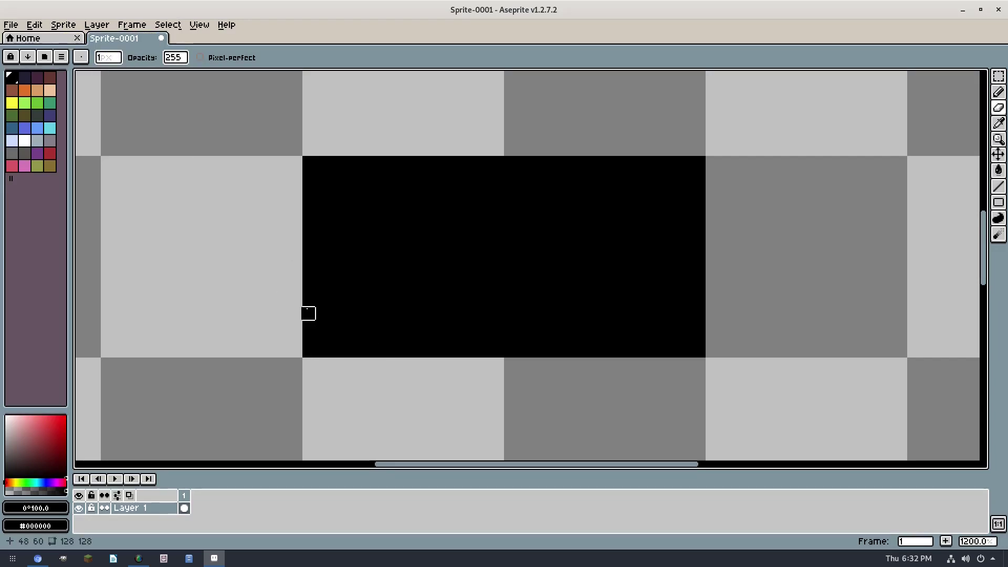
pyautogui.moveTo(308, 313)
pyautogui.mouseDown()
pyautogui.moveTo(333, 313)
pyautogui.moveTo(333, 351)
pyautogui.moveTo(320, 351)
pyautogui.moveTo(308, 326)
pyautogui.moveTo(308, 351)
pyautogui.moveTo(319, 326)
pyautogui.mouseUp()
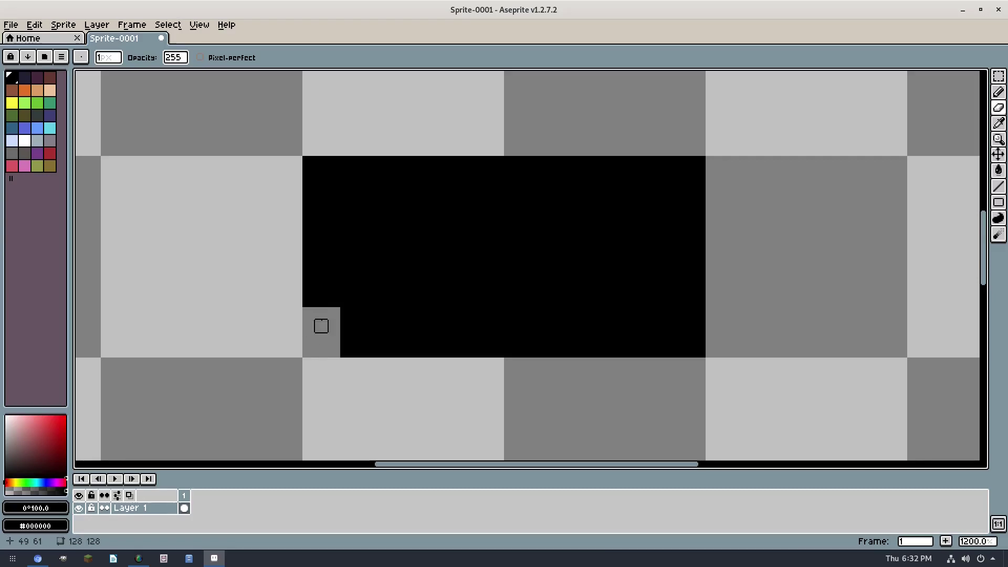
pyautogui.moveTo(699, 313)
pyautogui.mouseDown()
pyautogui.moveTo(674, 313)
pyautogui.moveTo(674, 351)
pyautogui.moveTo(686, 314)
pyautogui.moveTo(687, 351)
pyautogui.moveTo(711, 351)
pyautogui.moveTo(697, 313)
pyautogui.mouseUp()
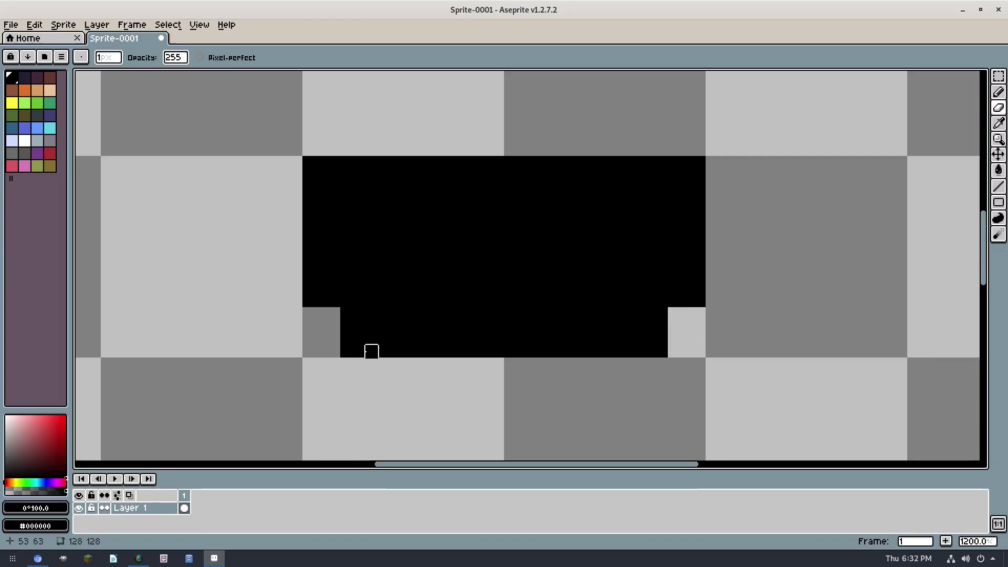
pyautogui.moveTo(384, 351); pyautogui.dragTo(385, 314)
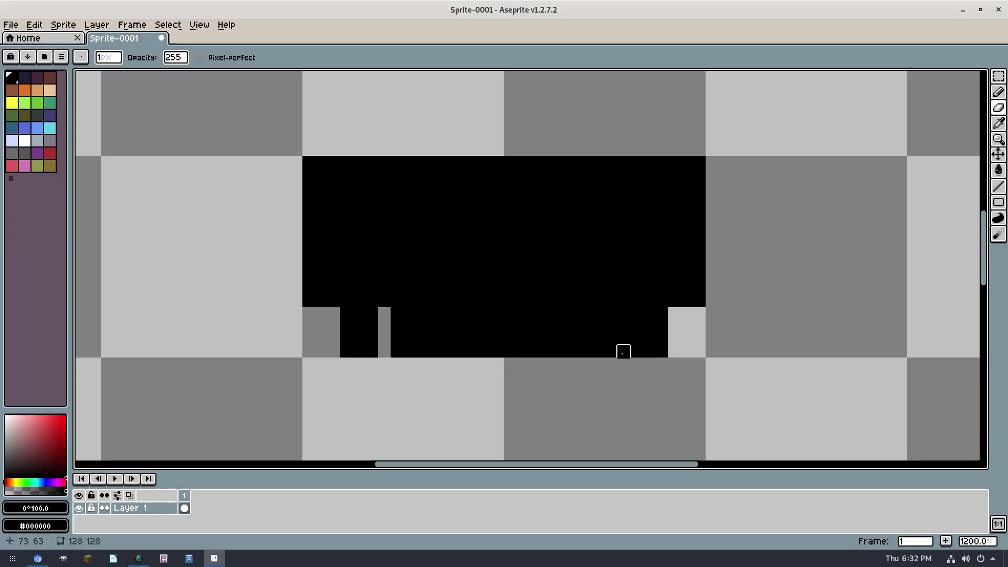
pyautogui.moveTo(623, 351)
pyautogui.mouseDown()
pyautogui.moveTo(620, 313)
pyautogui.moveTo(396, 313)
pyautogui.moveTo(396, 338)
pyautogui.moveTo(522, 326)
pyautogui.moveTo(585, 326)
pyautogui.moveTo(611, 338)
pyautogui.moveTo(535, 351)
pyautogui.moveTo(422, 339)
pyautogui.moveTo(447, 313)
pyautogui.moveTo(434, 351)
pyautogui.moveTo(523, 351)
pyautogui.moveTo(611, 326)
pyautogui.moveTo(422, 351)
pyautogui.moveTo(560, 337)
pyautogui.mouseUp()
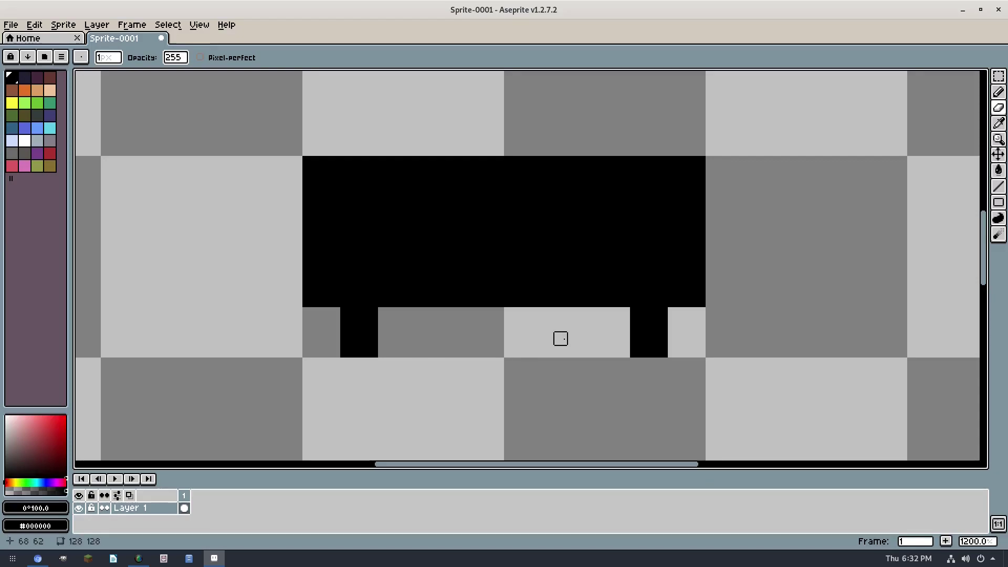
# - Redraw the black row above the legs with the Pencil
pyautogui.press('b')
pyautogui.moveTo(309, 313)
pyautogui.mouseDown()
pyautogui.moveTo(461, 326)
pyautogui.moveTo(696, 324)
pyautogui.moveTo(693, 313)
pyautogui.moveTo(333, 312)
pyautogui.mouseUp()
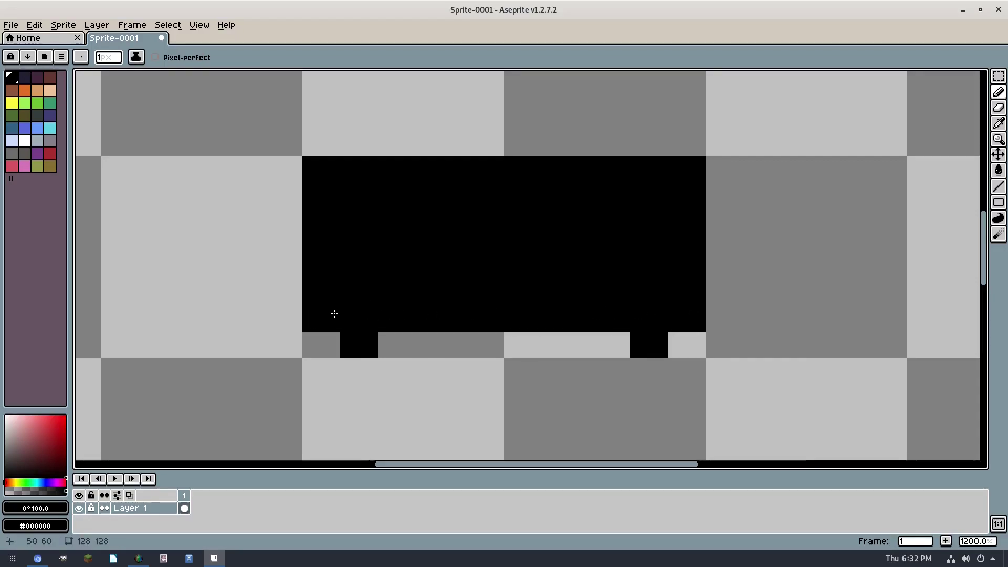
pyautogui.scroll(-5, 566, 319)
pyautogui.scroll(5, 567, 318)
# - Erase the bottom-right, top-right and bottom-left corner pixels to clip the corners
pyautogui.press('e')
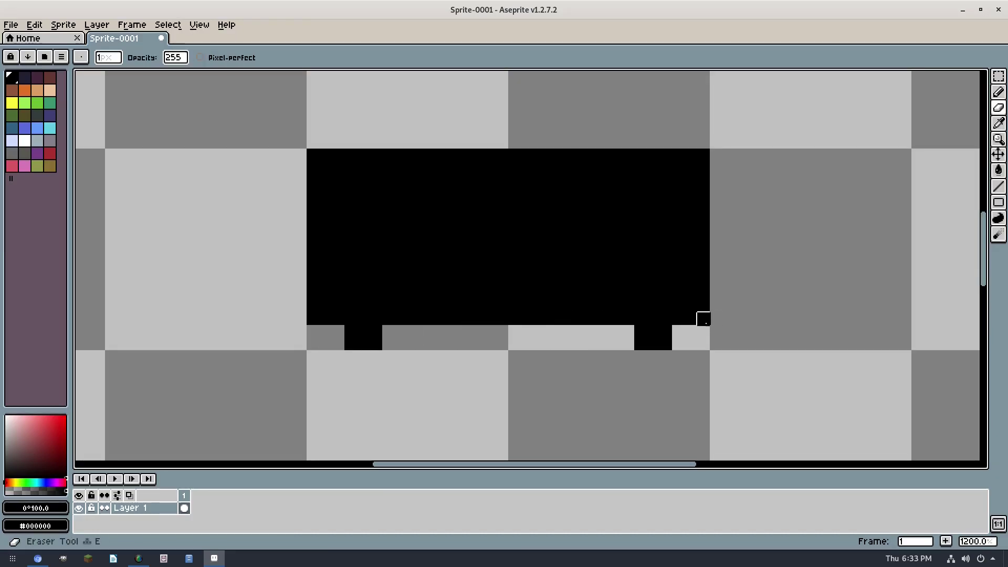
pyautogui.click(703, 318)
pyautogui.click(704, 167)
pyautogui.hotkey('ctrl', 'z')
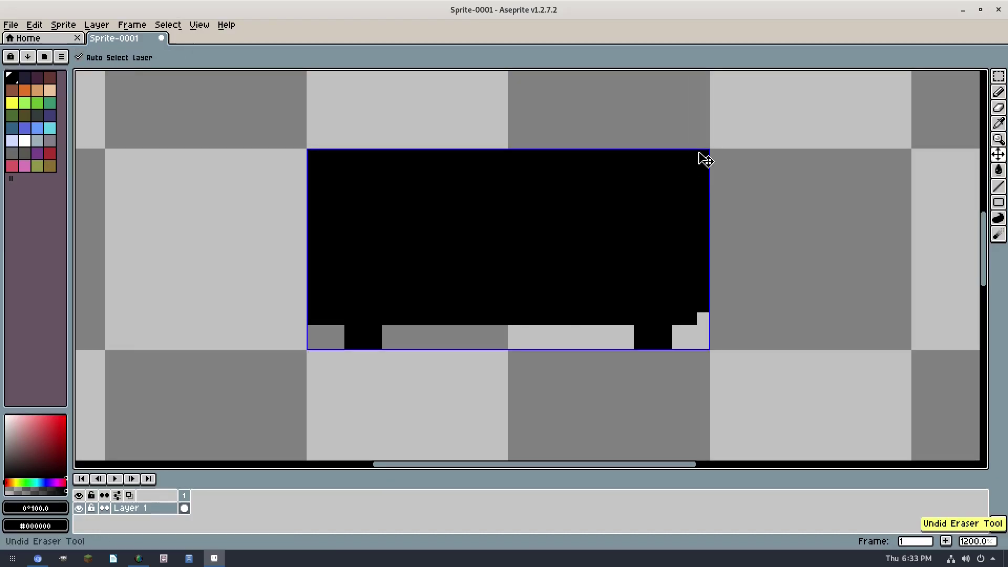
pyautogui.click(703, 156)
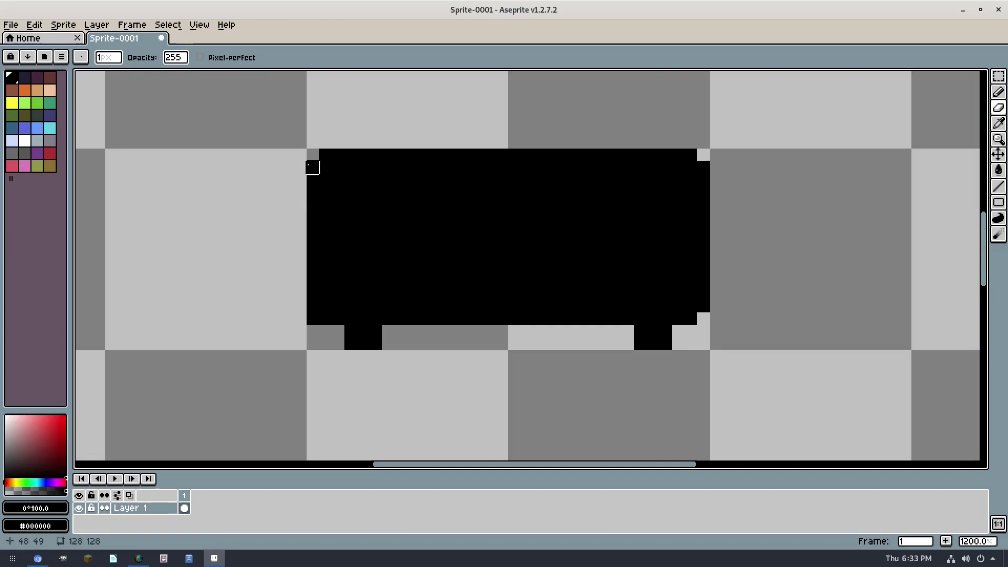
pyautogui.click(313, 318)
pyautogui.scroll(-7, 508, 329)
# - Mix the brown (#8a6452) used for the table in the colour field
pyautogui.scroll(2, 507, 289)
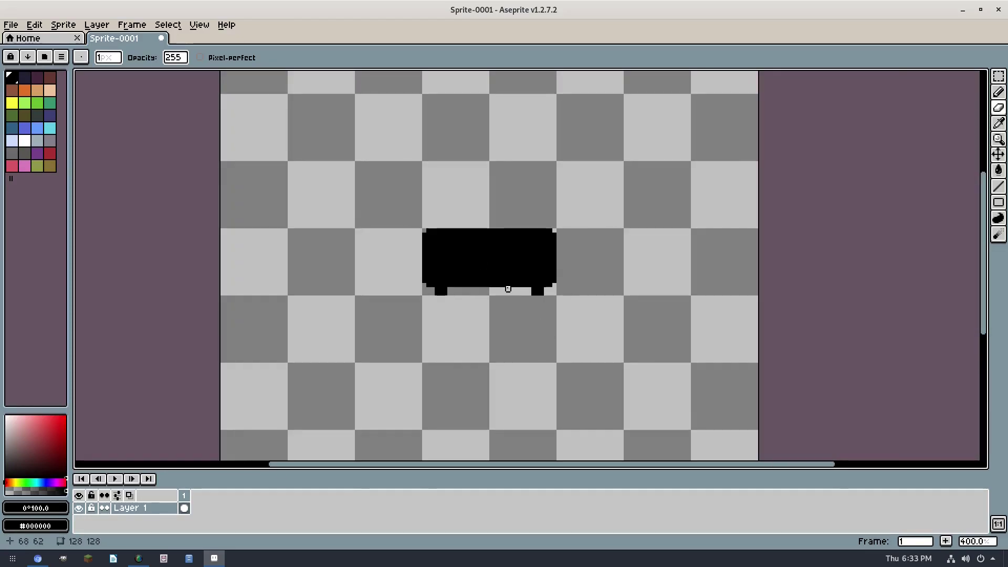
pyautogui.scroll(5, 467, 254)
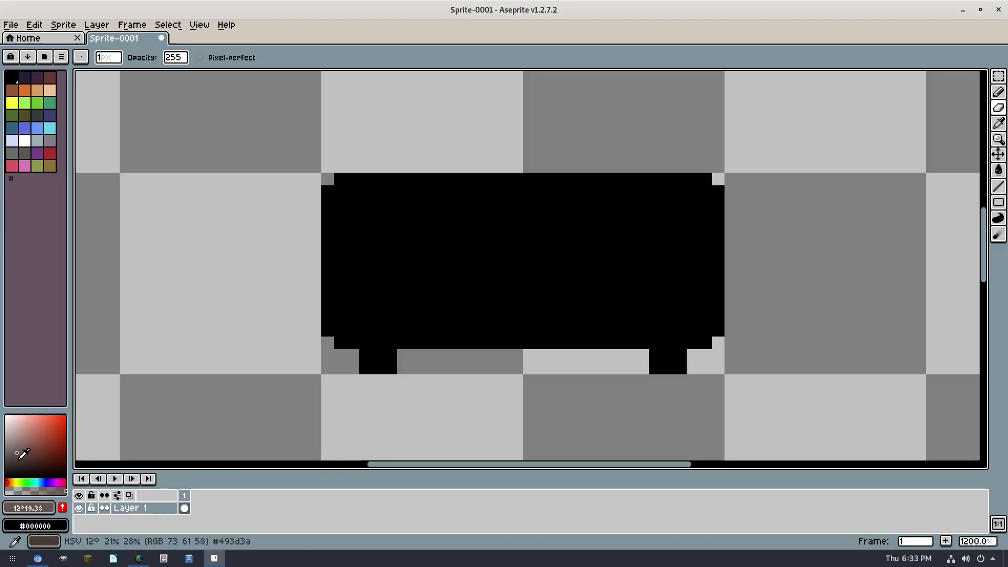
pyautogui.click(13, 462)
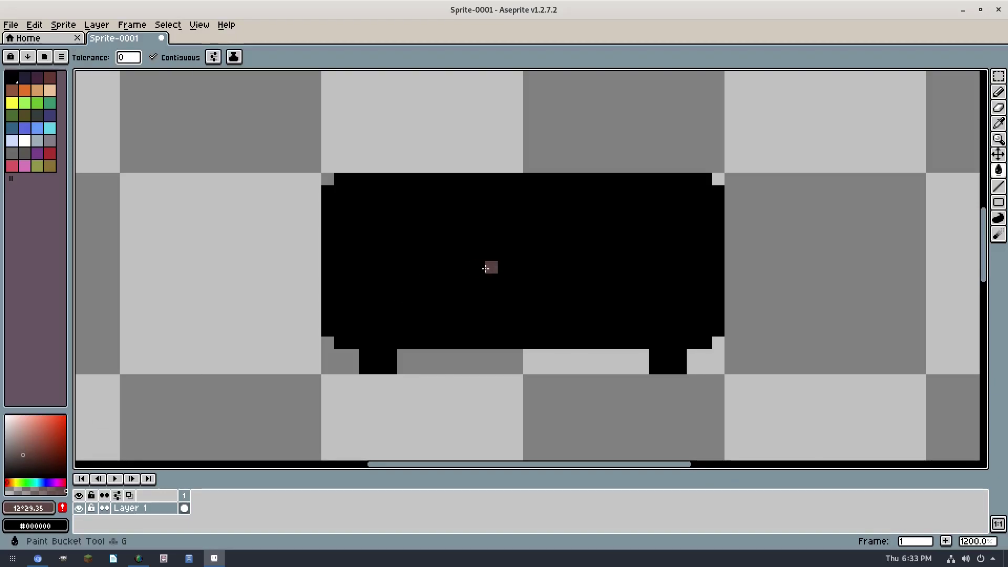
pyautogui.click(9, 480)
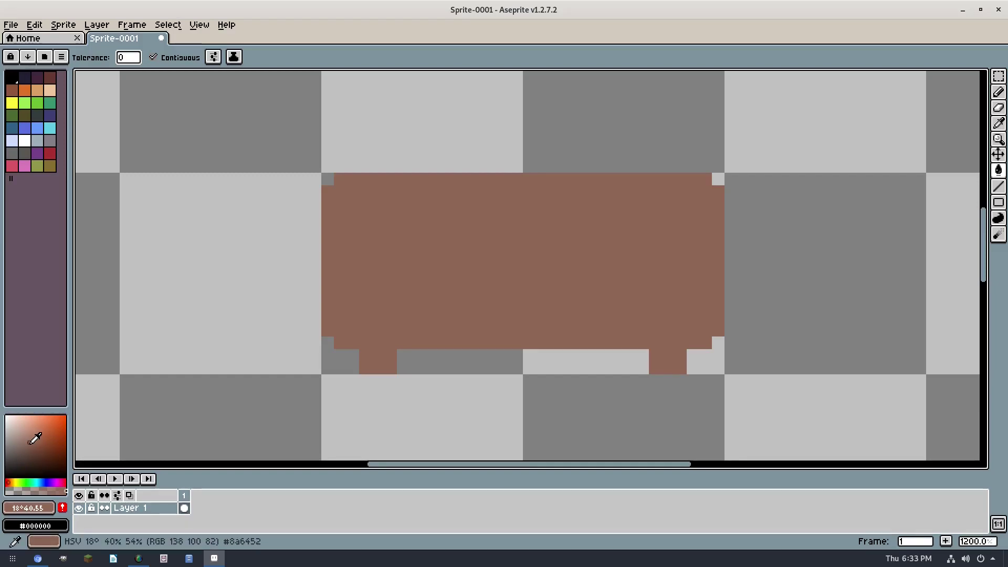
pyautogui.moveTo(32, 442); pyautogui.dragTo(30, 446)
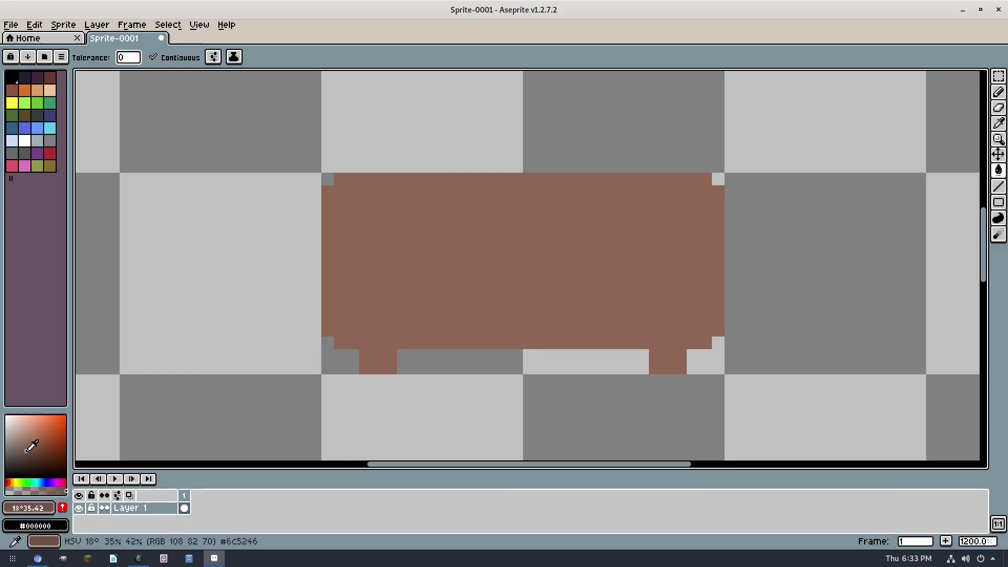
# - Paint the top pixel rows of both legs in a darker, redder brown
pyautogui.click(8, 482)
pyautogui.press('b')
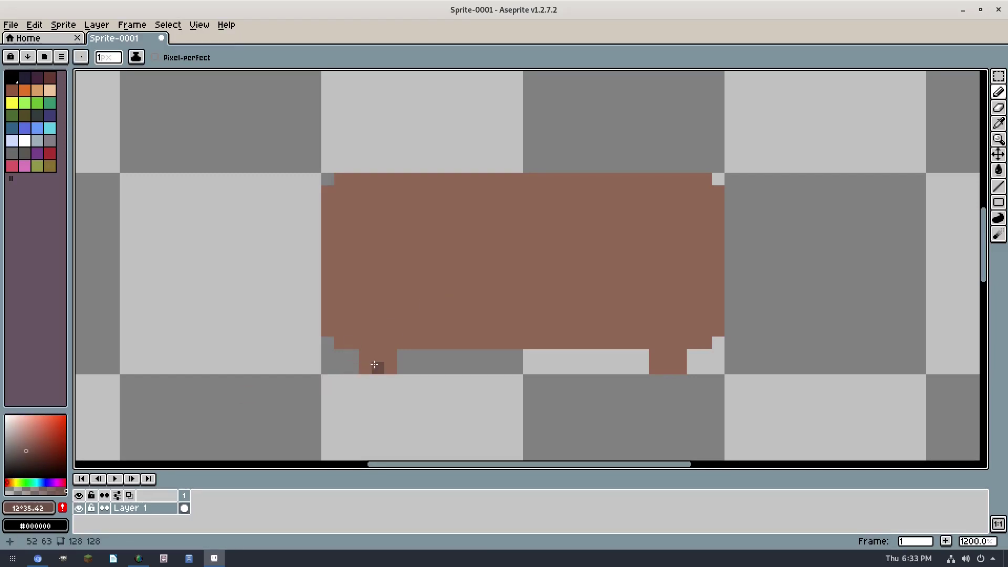
pyautogui.moveTo(365, 356)
pyautogui.mouseDown()
pyautogui.moveTo(388, 358)
pyautogui.moveTo(366, 361)
pyautogui.mouseUp()
pyautogui.moveTo(666, 354)
pyautogui.mouseDown()
pyautogui.moveTo(656, 353)
pyautogui.moveTo(681, 355)
pyautogui.mouseUp()
# - Paint lighter tabletop-brown pixels on the legs' lower-right parts
pyautogui.keyDown('alt'); pyautogui.click(680, 368); pyautogui.keyUp('alt')
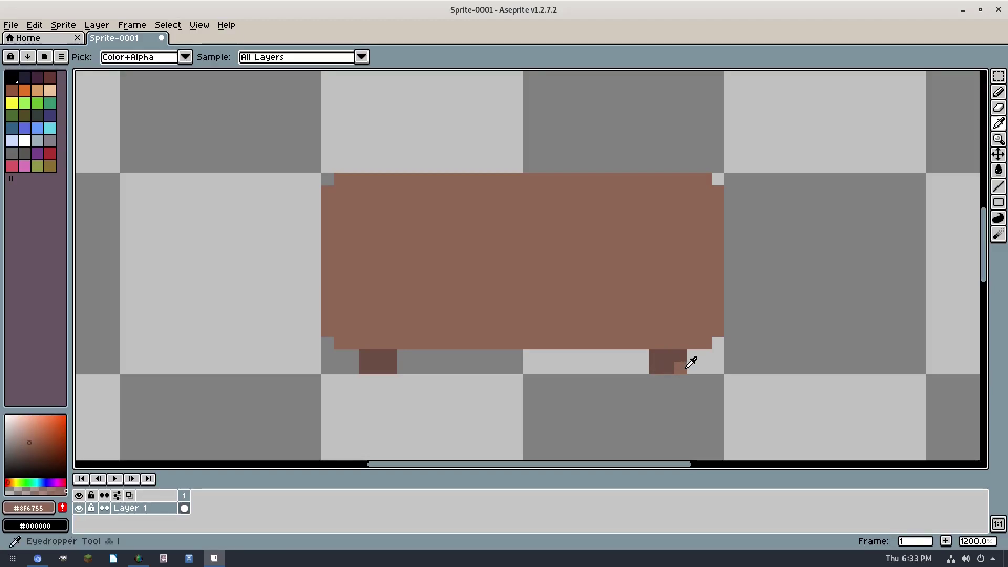
pyautogui.click(680, 355)
pyautogui.click(352, 367)
pyautogui.moveTo(390, 369); pyautogui.dragTo(377, 369)
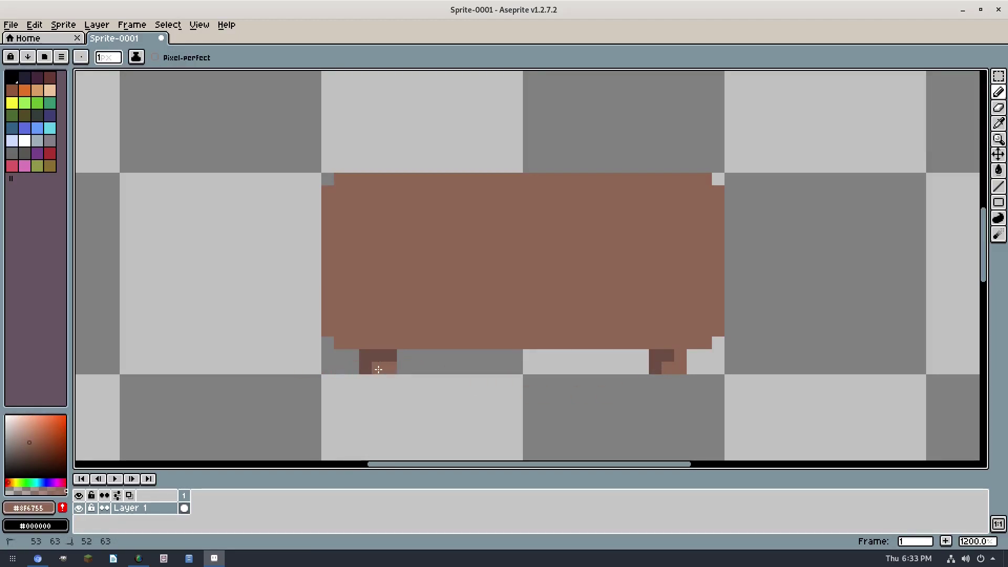
pyautogui.click(390, 356)
# - Add medium-brown pixels beside the left leg and undo the stray ones
pyautogui.keyDown('alt'); pyautogui.click(376, 357); pyautogui.keyUp('alt')
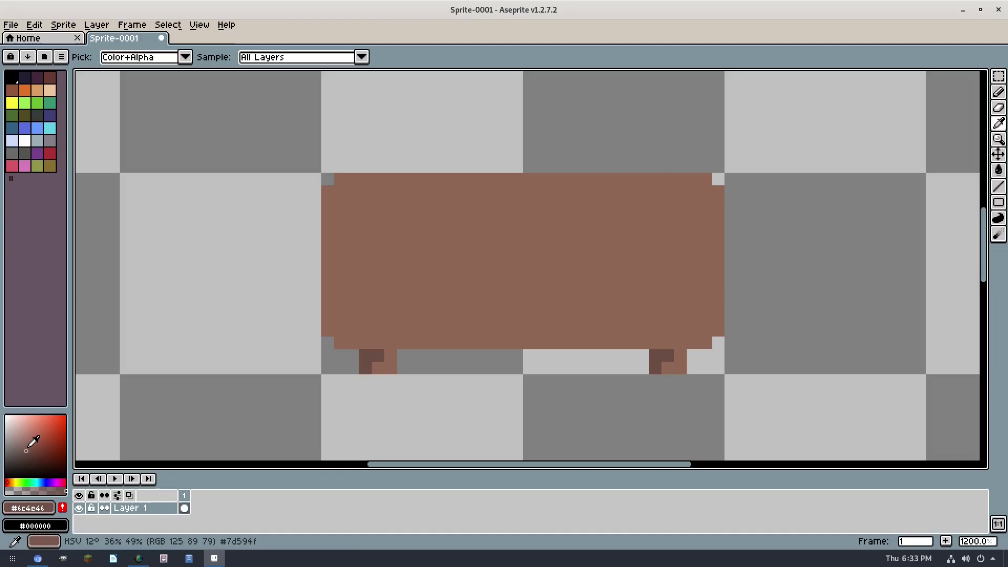
pyautogui.click(29, 442)
pyautogui.click(398, 356)
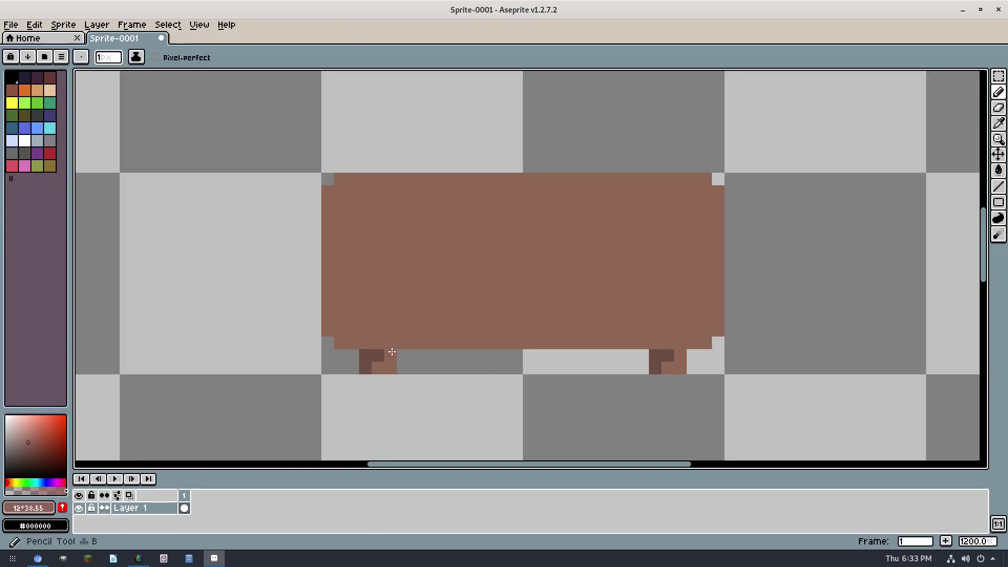
pyautogui.keyDown('alt'); pyautogui.click(391, 368); pyautogui.keyUp('alt')
pyautogui.click(405, 366)
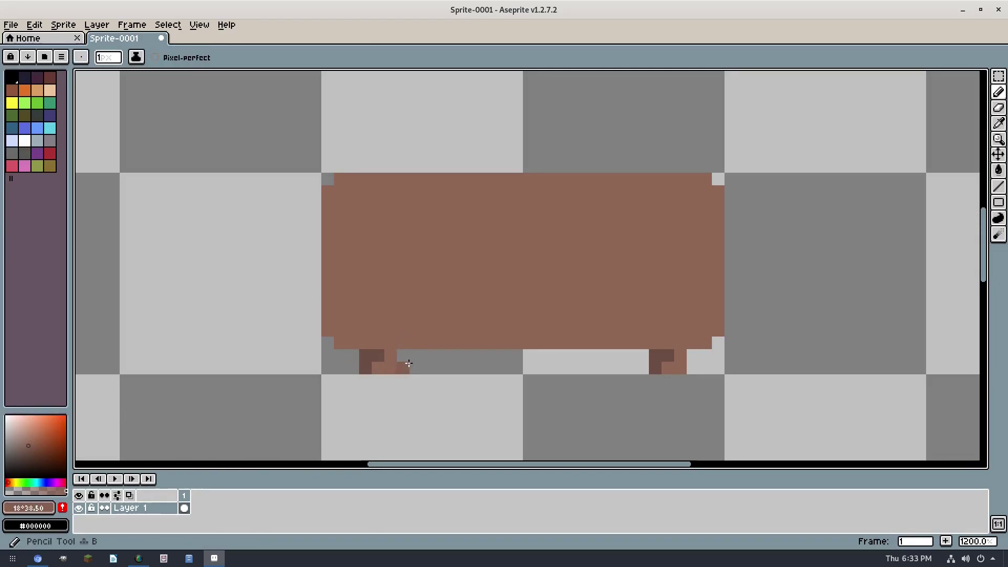
pyautogui.hotkey('ctrl', 'z')
pyautogui.scroll(-5, 675, 354)
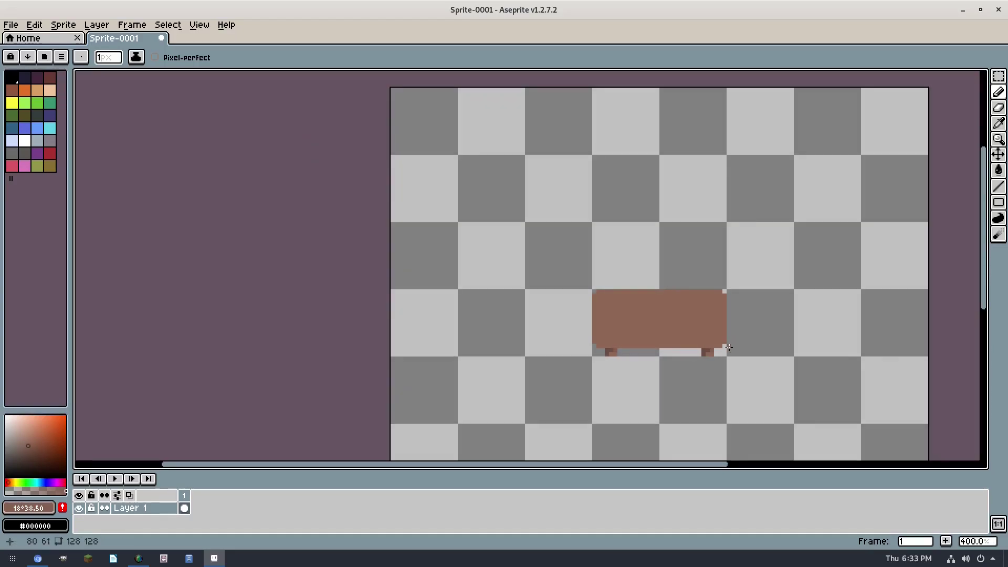
pyautogui.scroll(-1, 723, 347)
pyautogui.scroll(6, 636, 355)
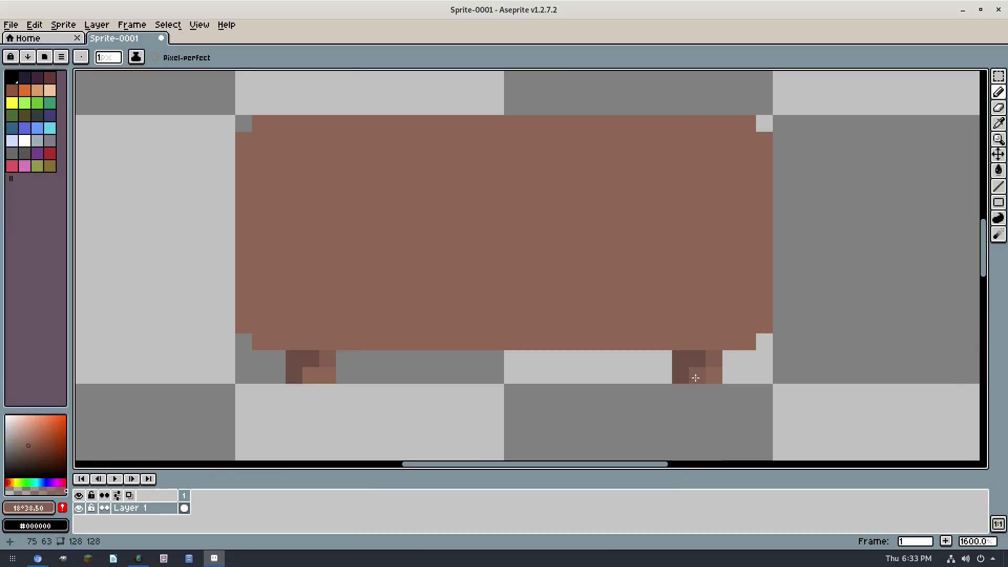
pyautogui.press('z')
pyautogui.hotkey('ctrl', 'z')
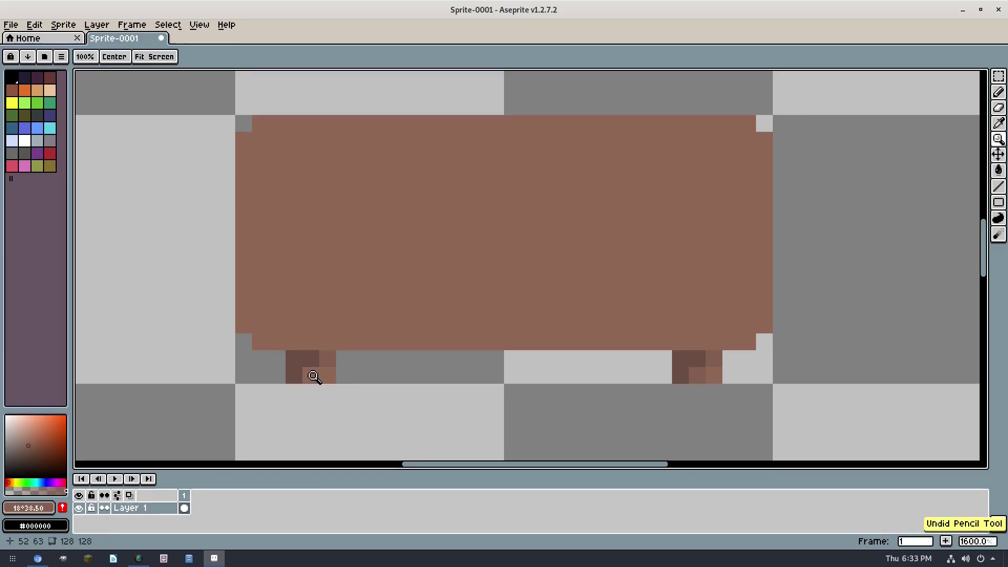
# - Darken the tabletop's bottom-left and bottom-right corners with dark brown pixels
pyautogui.press('i')
pyautogui.press('b')
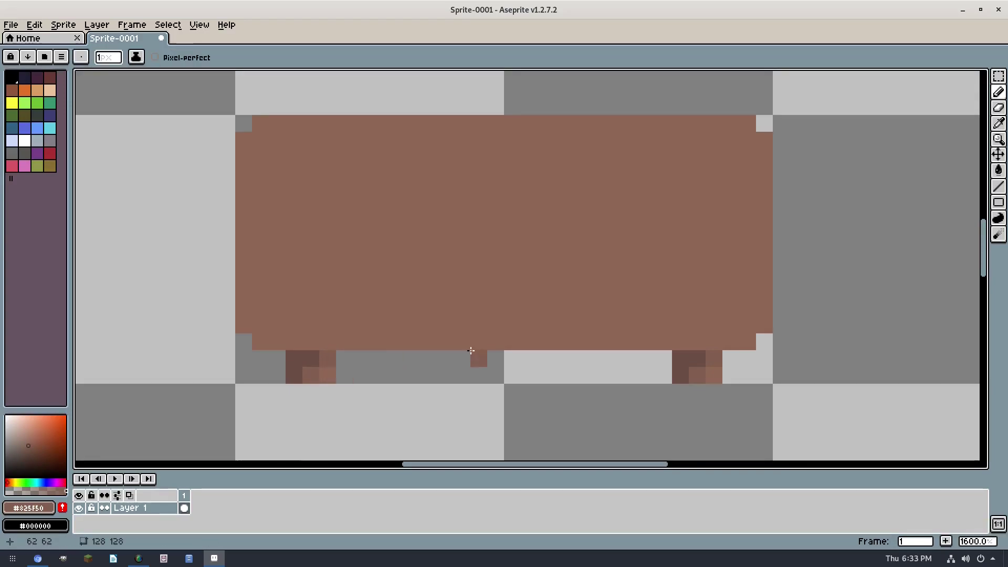
pyautogui.scroll(-4, 474, 352)
pyautogui.scroll(3, 509, 352)
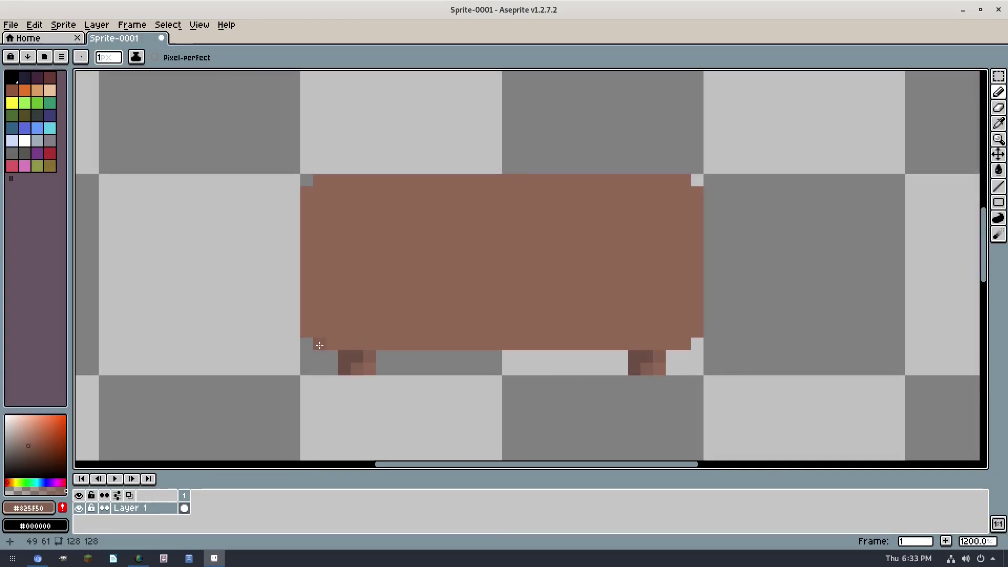
pyautogui.moveTo(319, 345); pyautogui.dragTo(306, 331)
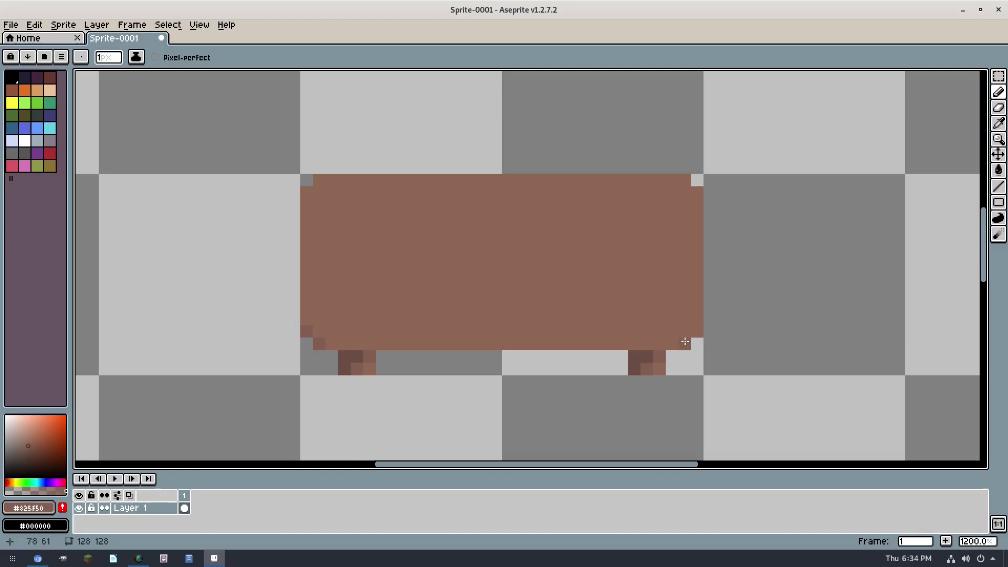
pyautogui.moveTo(685, 341); pyautogui.dragTo(697, 331)
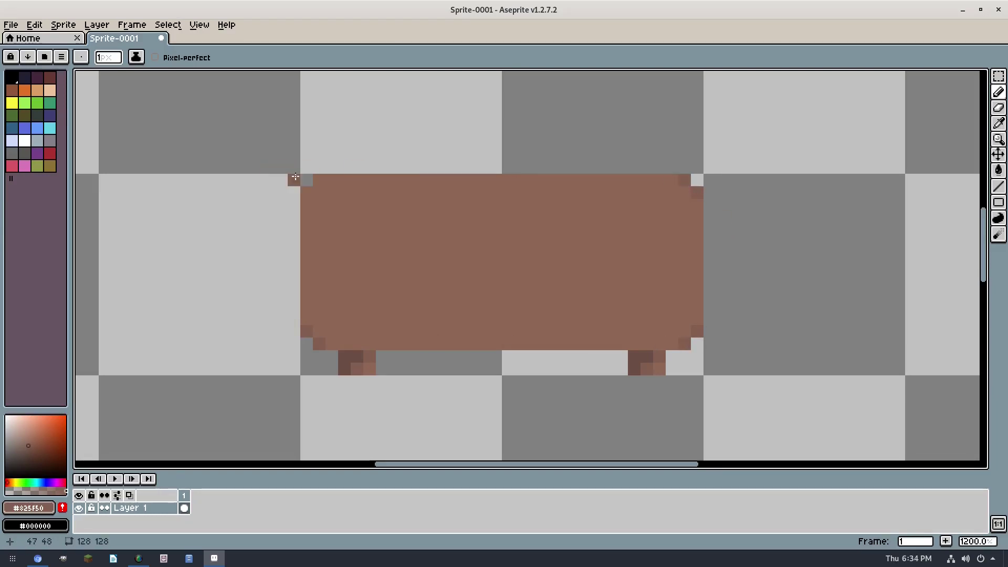
# - Shade the remaining tabletop corner pixels in the leg's dark brown
pyautogui.click(306, 193)
pyautogui.keyDown('alt'); pyautogui.click(375, 350); pyautogui.keyUp('alt')
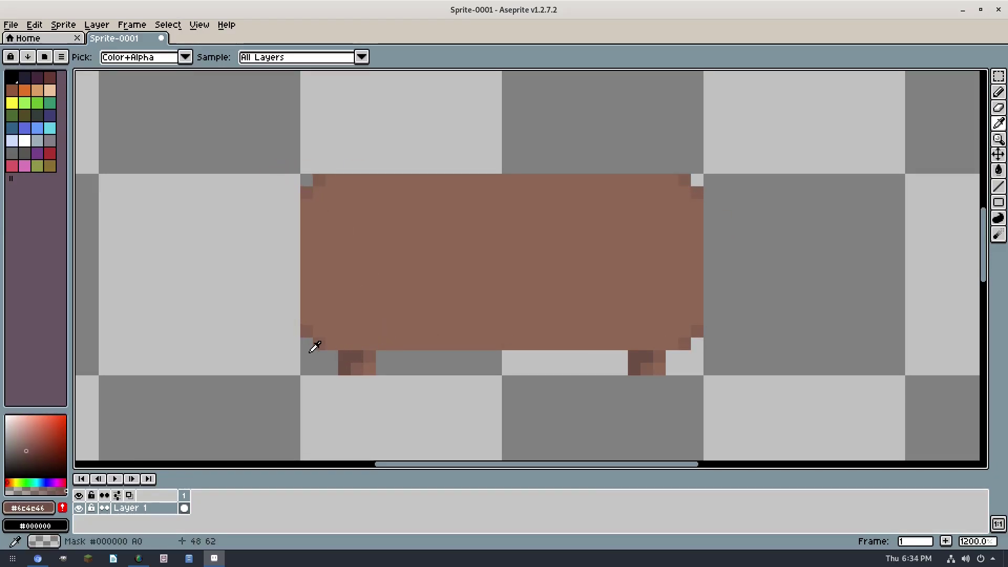
pyautogui.click(305, 342)
pyautogui.click(656, 298)
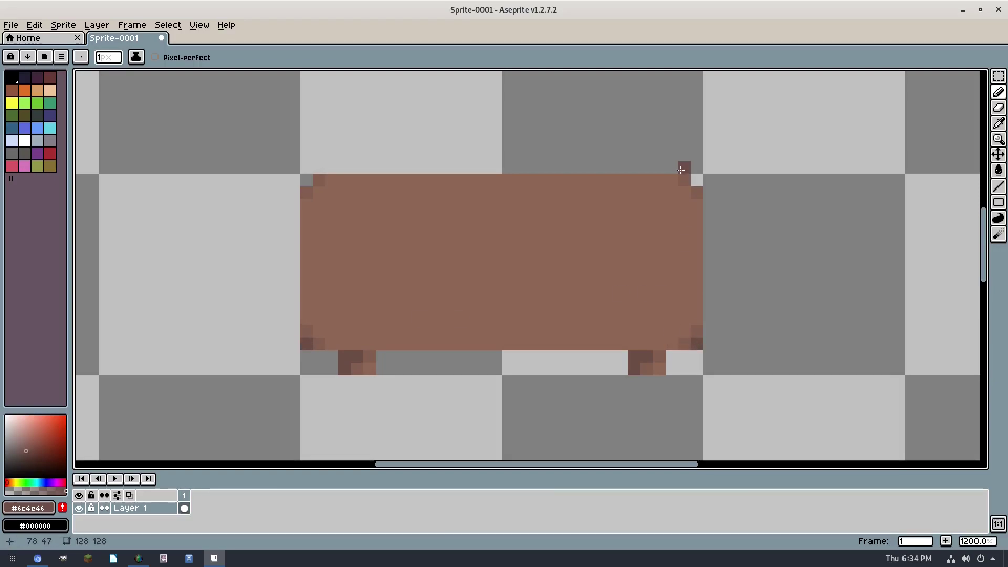
pyautogui.scroll(-5, 532, 305)
pyautogui.scroll(-2, 603, 313)
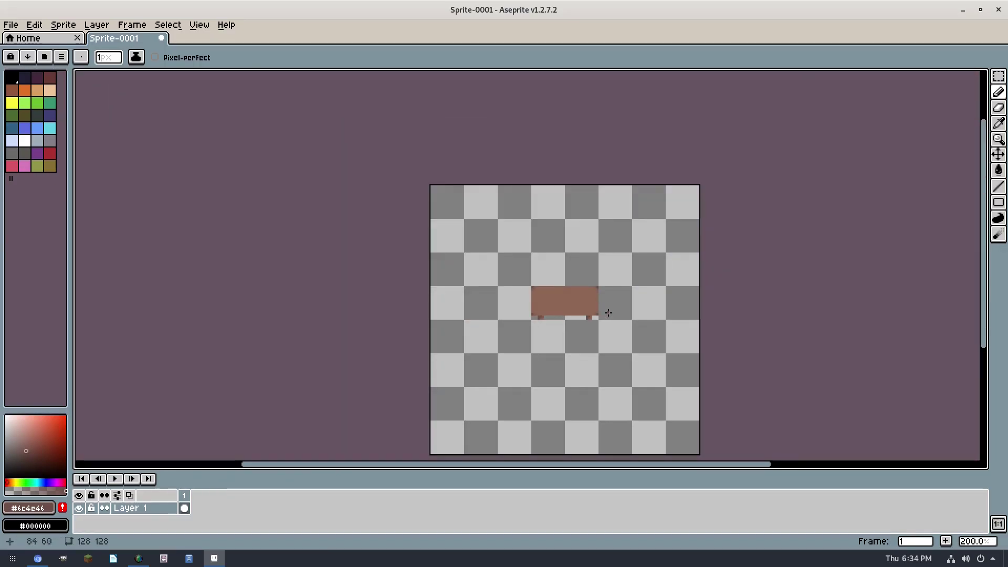
pyautogui.scroll(7, 578, 304)
pyautogui.scroll(-2, 529, 295)
pyautogui.moveTo(530, 298); pyautogui.dragTo(503, 264)
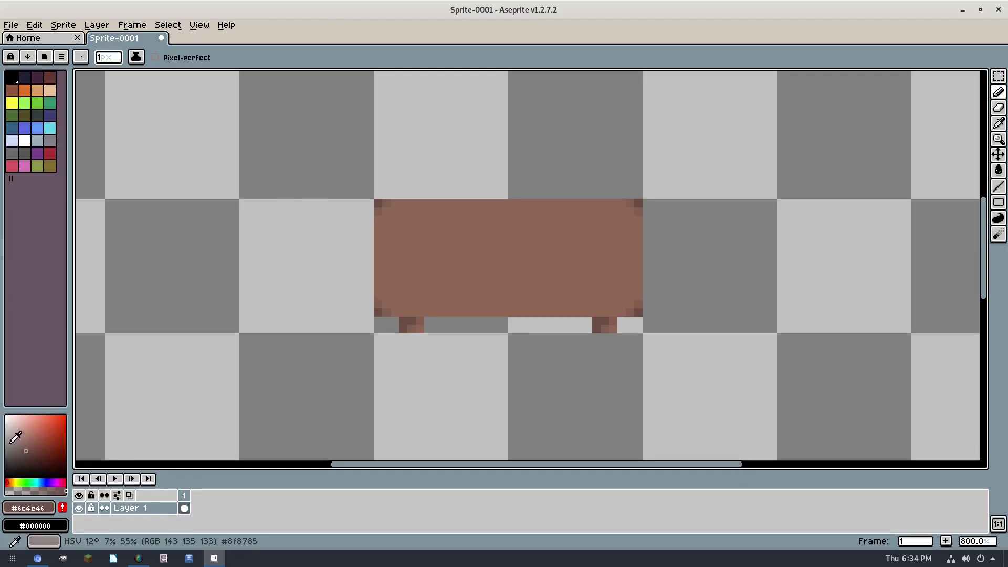
# - Sample the tabletop brown and choose a lighter tan for the highlight
pyautogui.press('i')
pyautogui.click(479, 237)
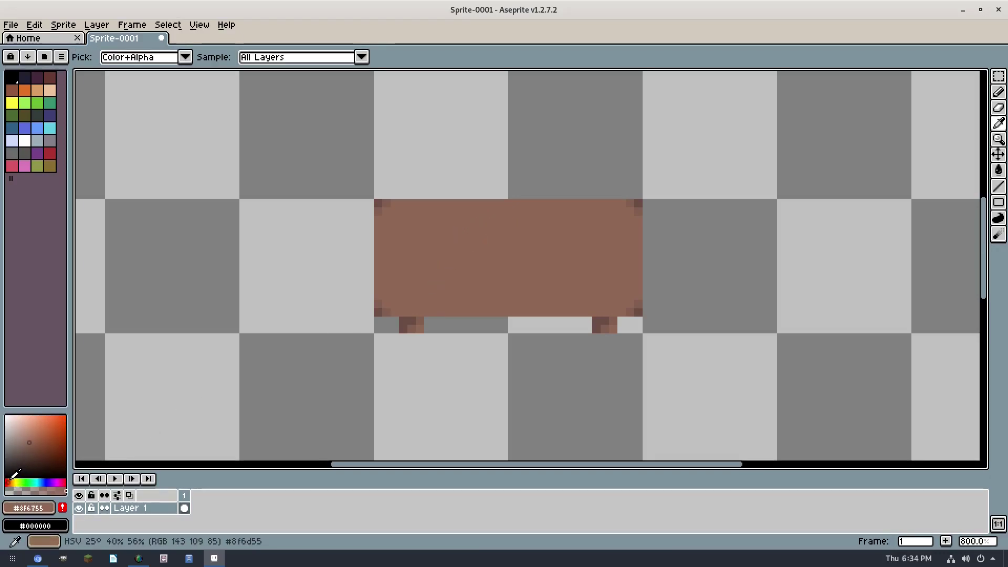
pyautogui.click(34, 426)
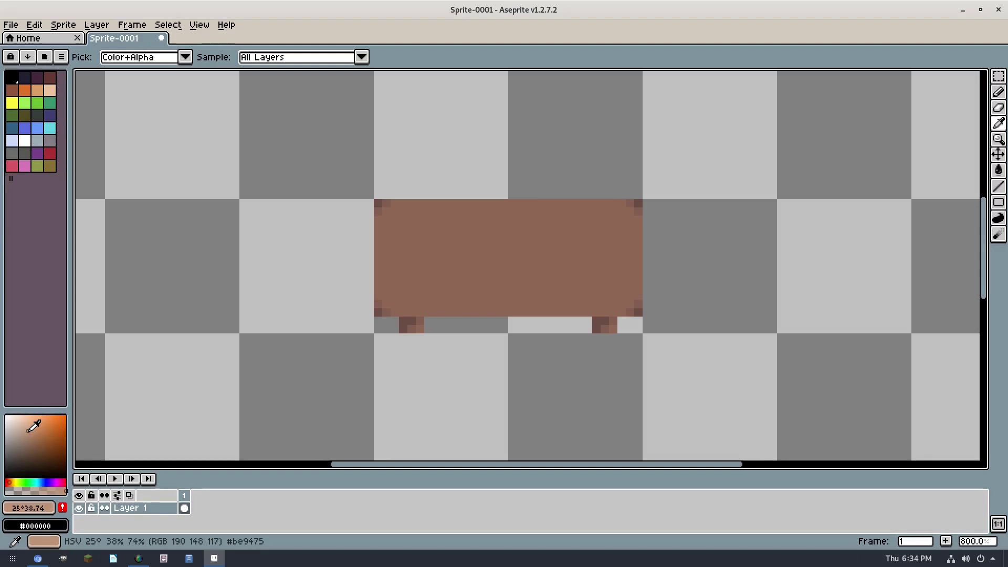
pyautogui.press('b')
# - Draw the tan highlight along the tabletop's top edge and upper left side
pyautogui.click(378, 221)
pyautogui.moveTo(395, 203); pyautogui.dragTo(622, 203)
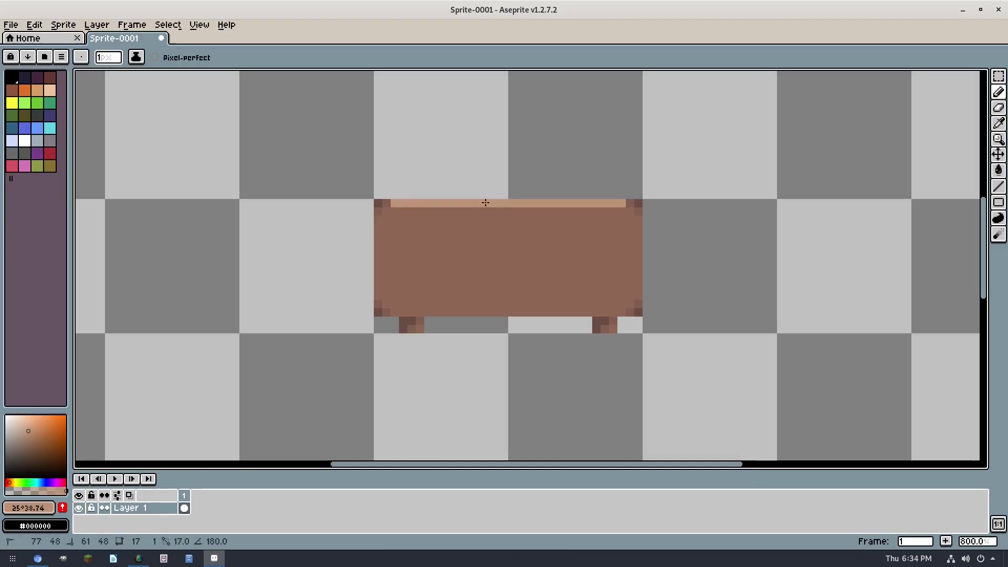
pyautogui.moveTo(378, 220); pyautogui.dragTo(378, 203)
pyautogui.click(378, 229)
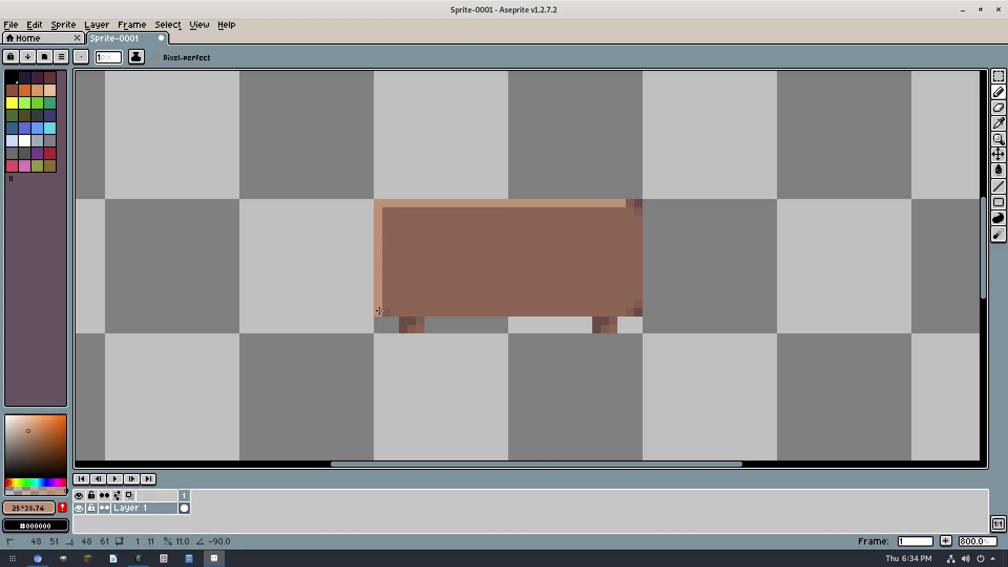
pyautogui.scroll(-5, 563, 279)
pyautogui.scroll(5, 563, 280)
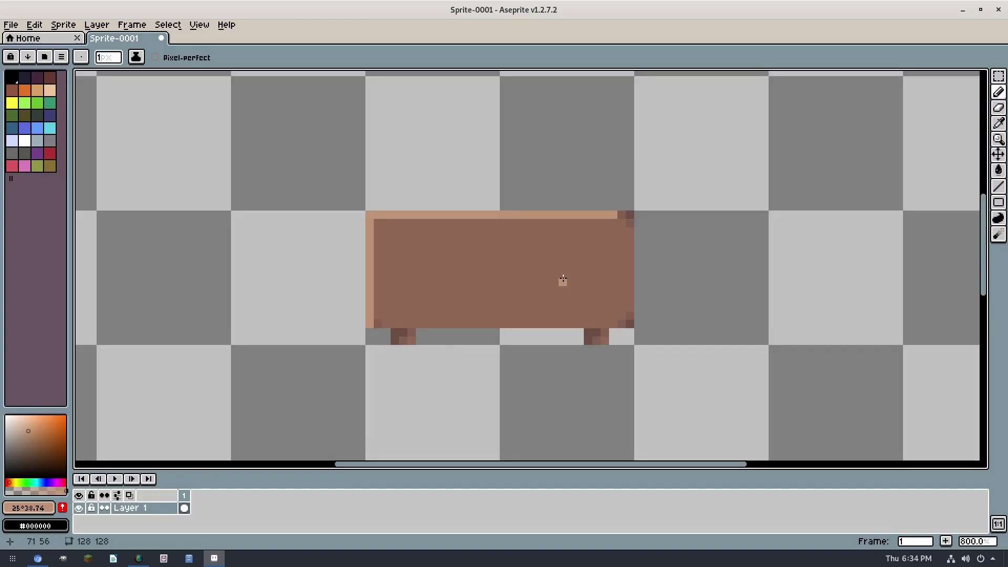
pyautogui.hotkey('ctrl', 'z')
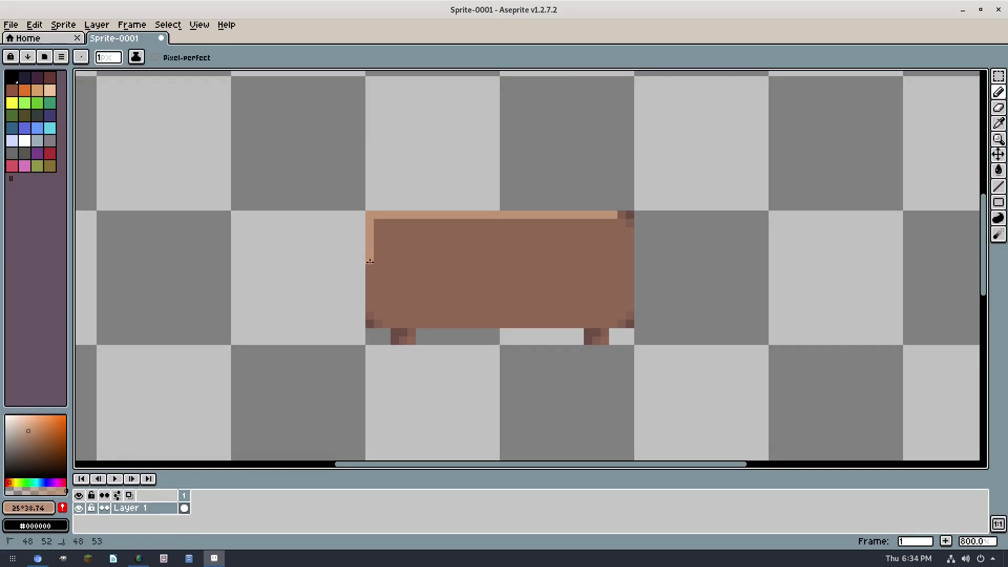
# - Repaint the highlight's top-right end pixels with the tabletop brown
pyautogui.scroll(-3, 372, 298)
pyautogui.scroll(5, 512, 292)
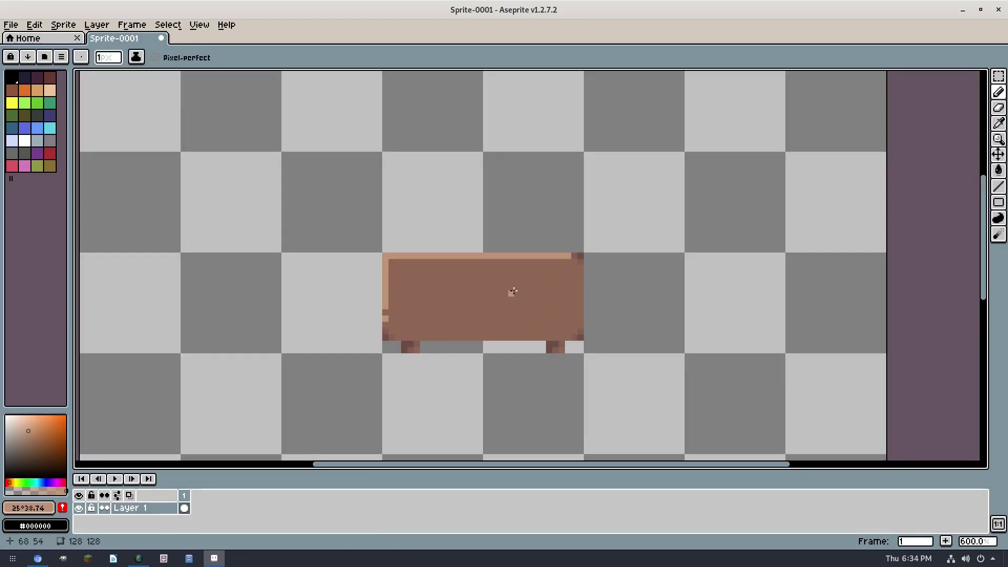
pyautogui.press('i')
pyautogui.click(601, 243)
pyautogui.press('b')
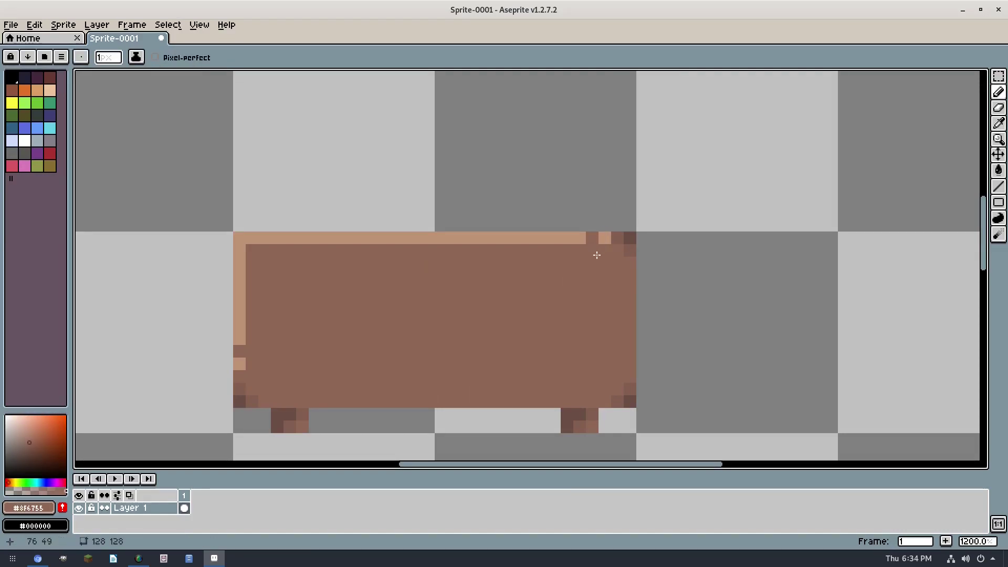
pyautogui.moveTo(605, 238); pyautogui.dragTo(587, 240)
# - Touch up the remaining light pixels near the right end with brown
pyautogui.press('i')
pyautogui.click(579, 238)
pyautogui.press('b')
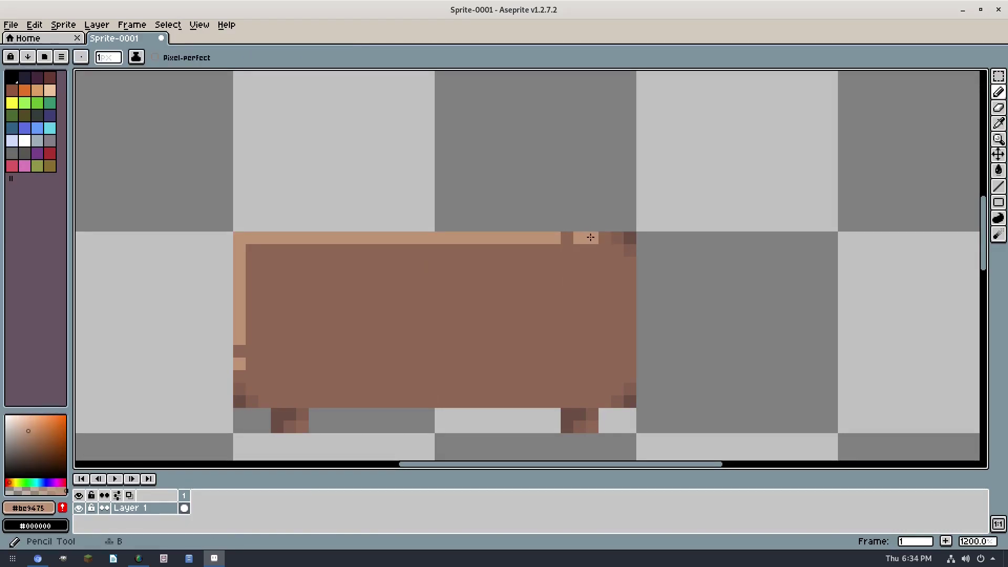
pyautogui.press('i')
pyautogui.click(581, 258)
pyautogui.press('b')
pyautogui.moveTo(579, 250); pyautogui.dragTo(578, 239)
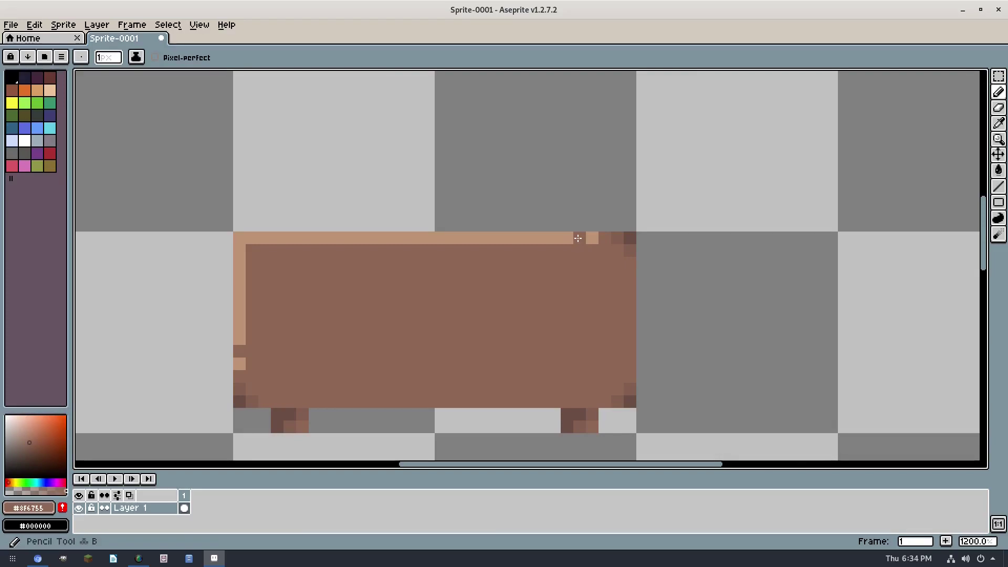
pyautogui.scroll(-2, 540, 337)
pyautogui.scroll(2, 370, 299)
pyautogui.press('i')
pyautogui.click(666, 257)
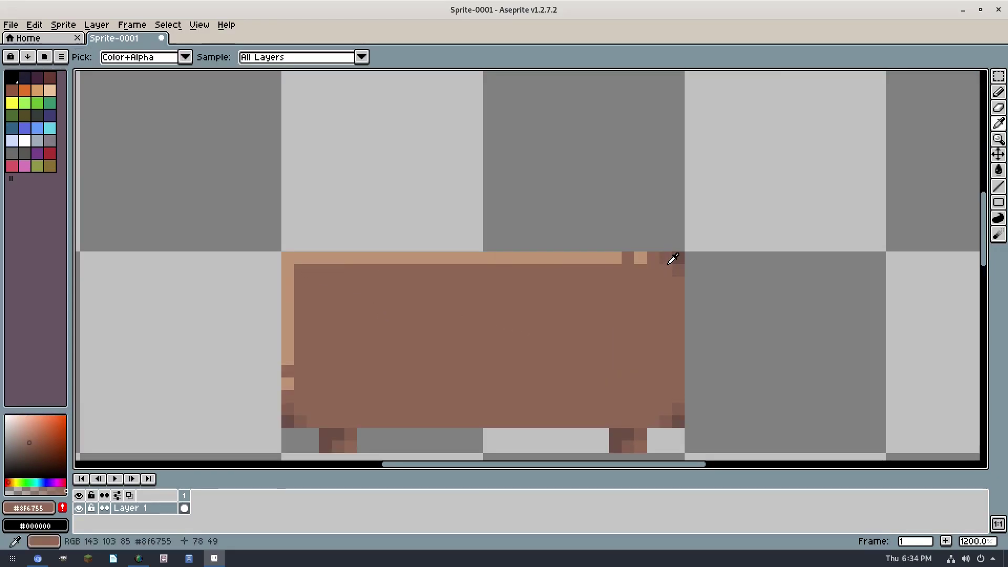
# - Pick a brown from the colour field and darken the tabletop's top-left rim pixel
pyautogui.press('b')
pyautogui.scroll(-3, 423, 299)
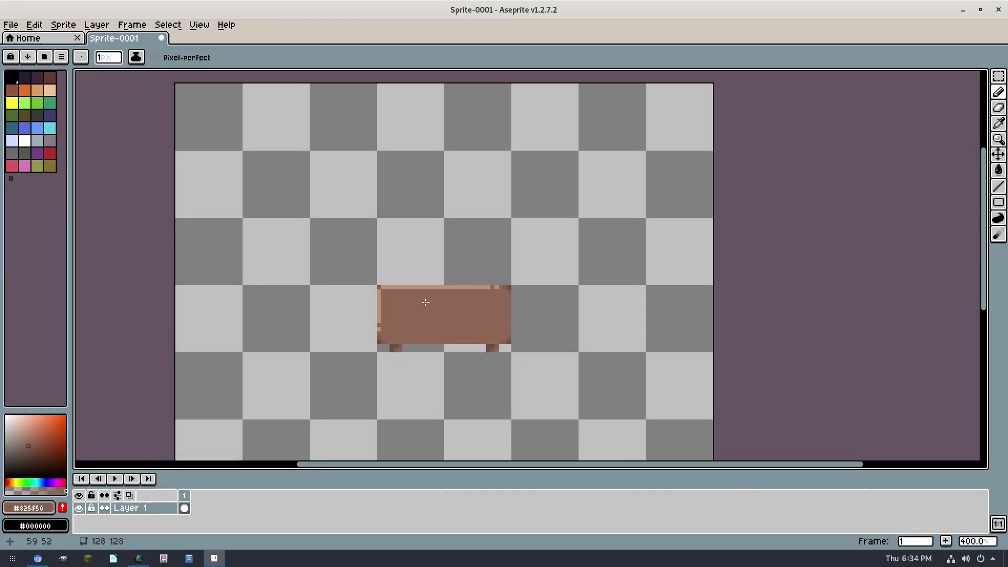
pyautogui.scroll(3, 355, 304)
pyautogui.press('i')
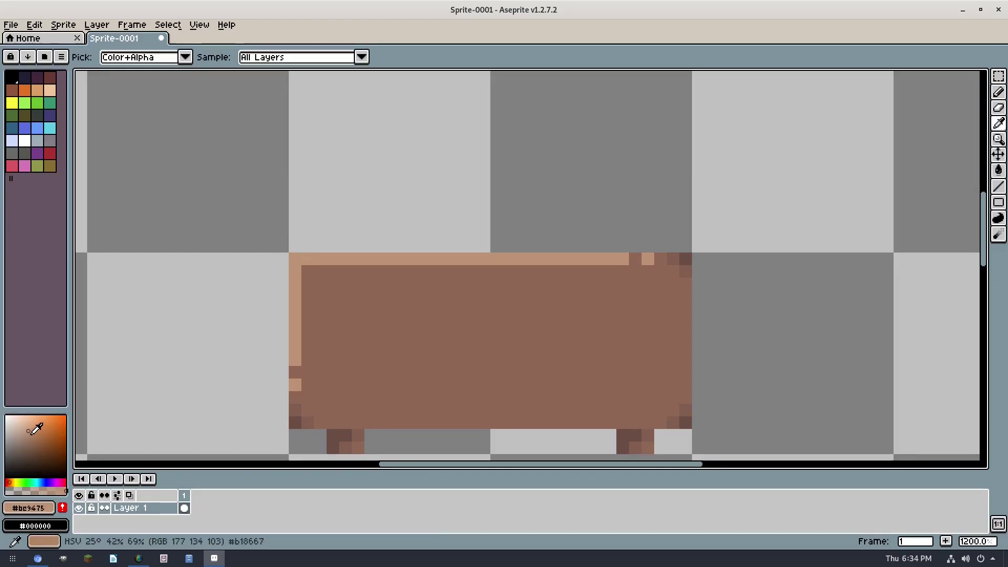
pyautogui.click(30, 437)
pyautogui.press('b')
pyautogui.click(297, 257)
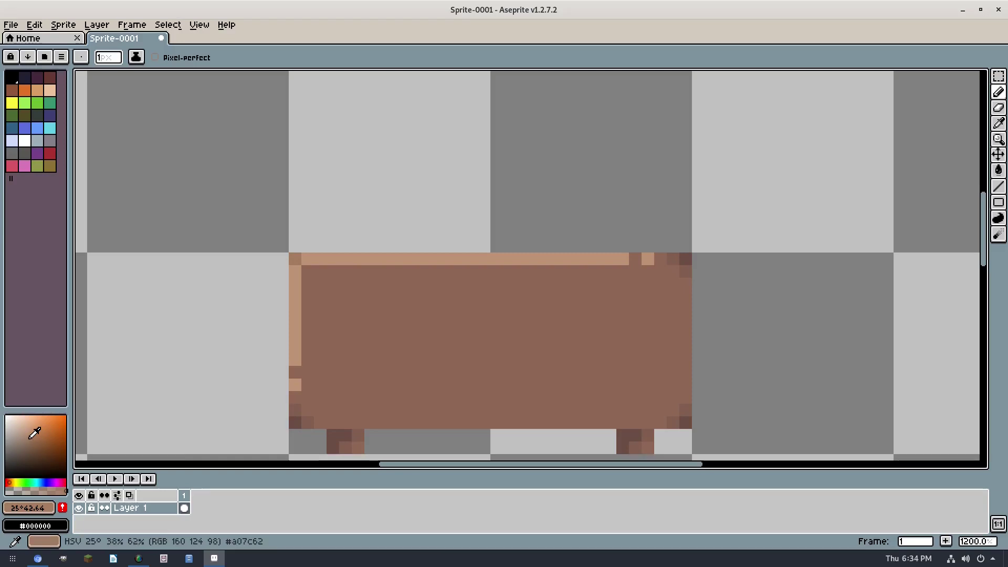
# - Sample the rim colours and darken two more pixels at the rim's top-left corner
pyautogui.press('i')
pyautogui.click(296, 274)
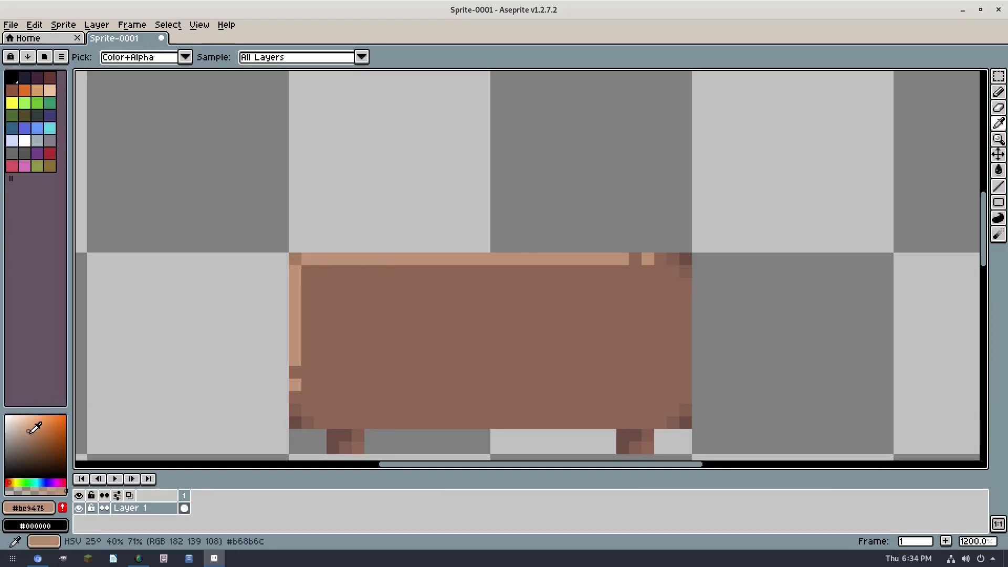
pyautogui.press('b')
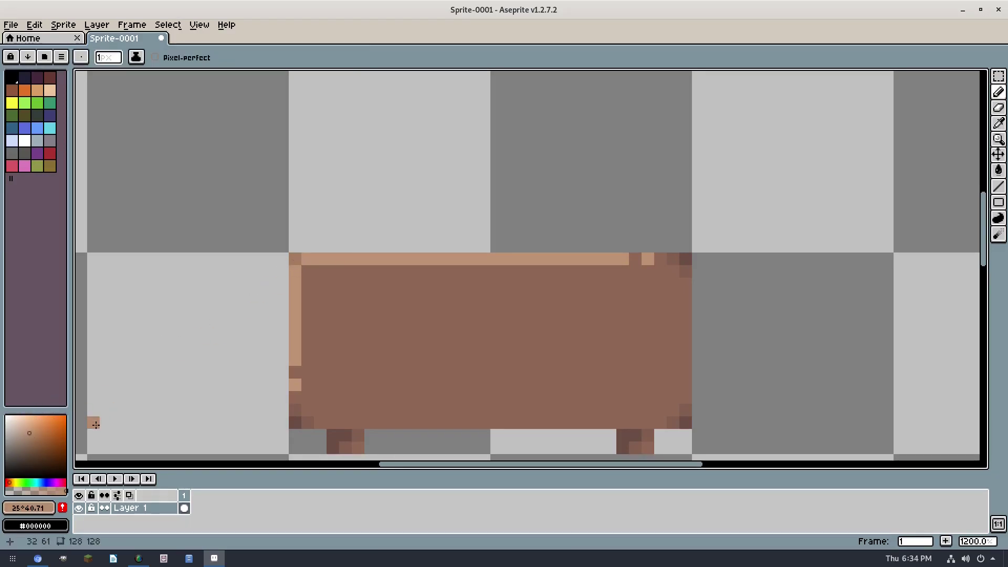
pyautogui.press('i')
pyautogui.click(295, 253)
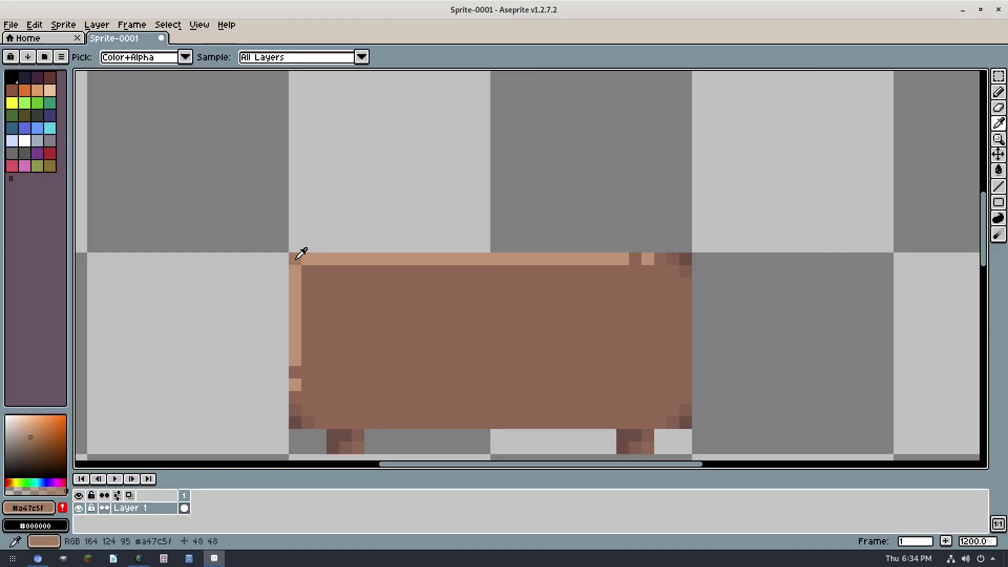
pyautogui.scroll(5, 300, 254)
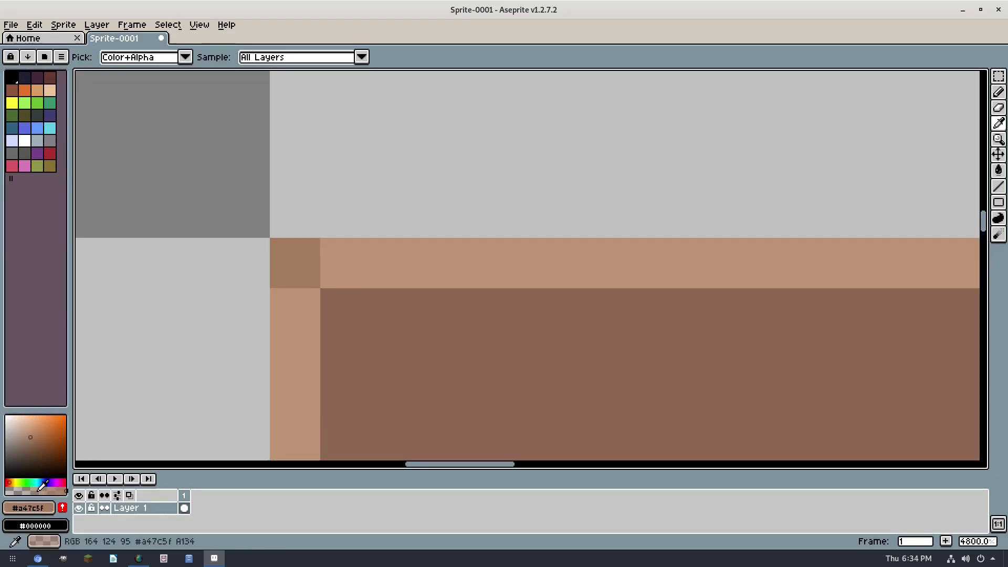
pyautogui.press('b')
pyautogui.click(294, 310)
pyautogui.click(332, 261)
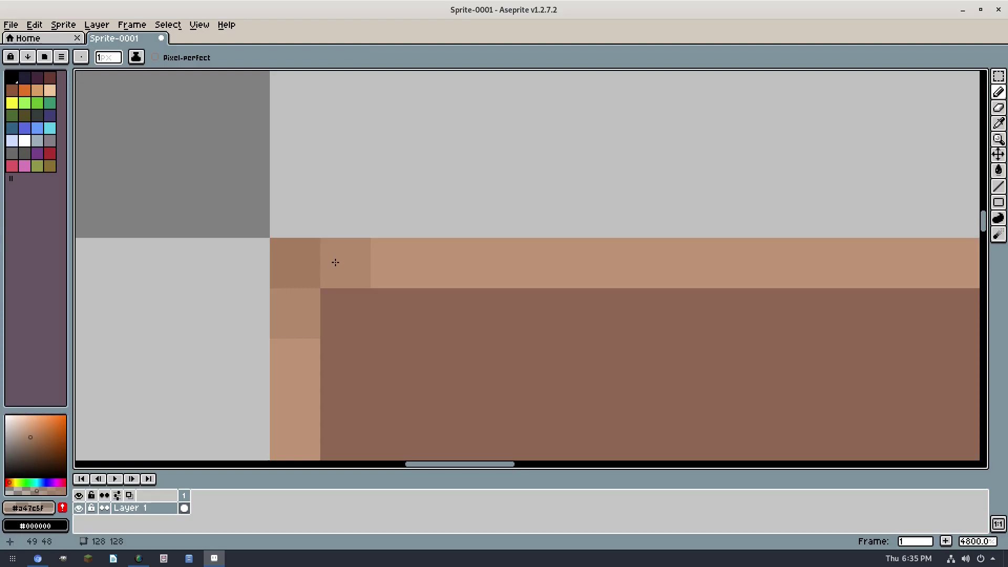
# - Draw a darker brown line along the tabletop's bottom row, then sample a deeper brown
pyautogui.scroll(-7, 517, 376)
pyautogui.scroll(3, 513, 355)
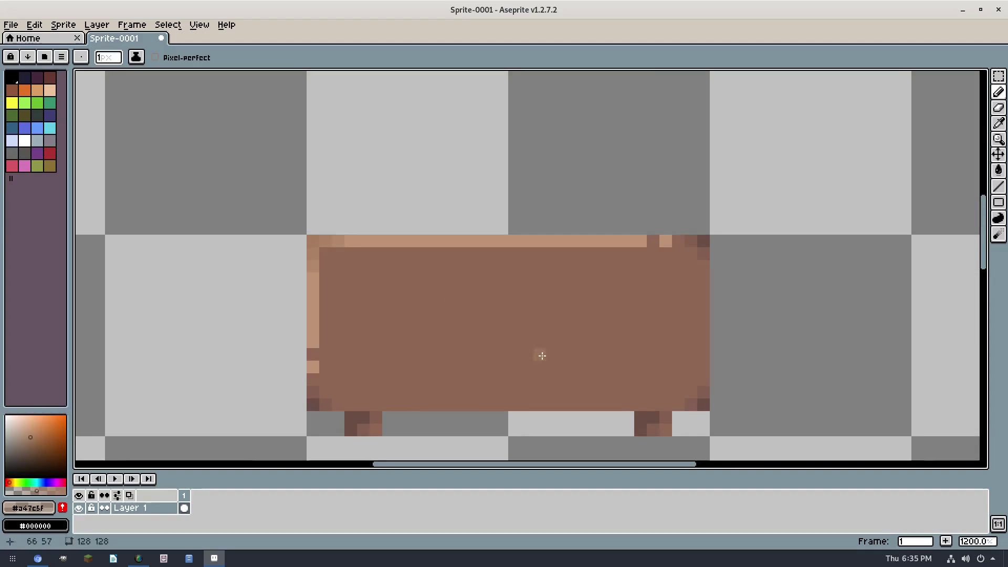
pyautogui.scroll(-5, 541, 355)
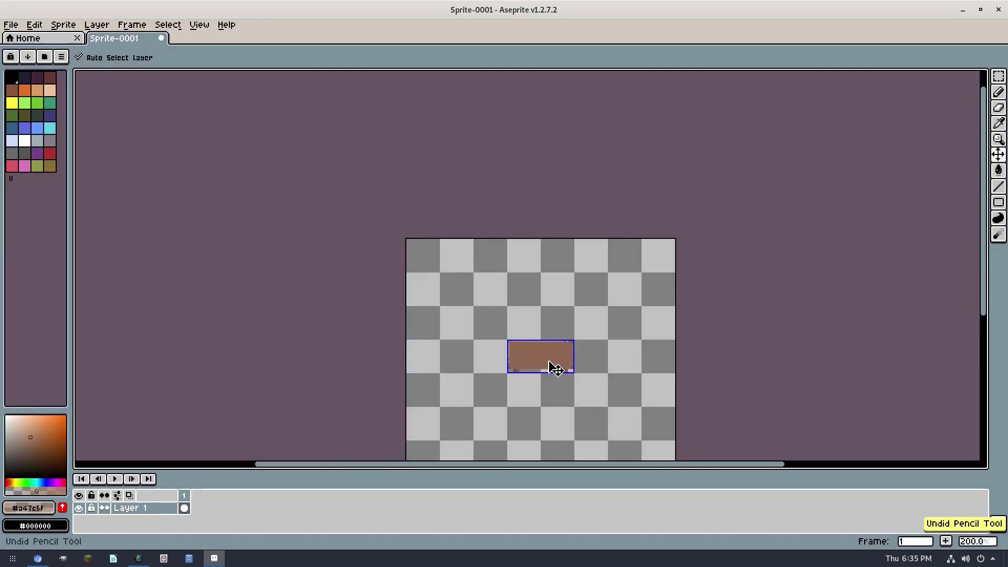
pyautogui.scroll(7, 549, 362)
pyautogui.scroll(-4, 572, 360)
pyautogui.scroll(4, 575, 360)
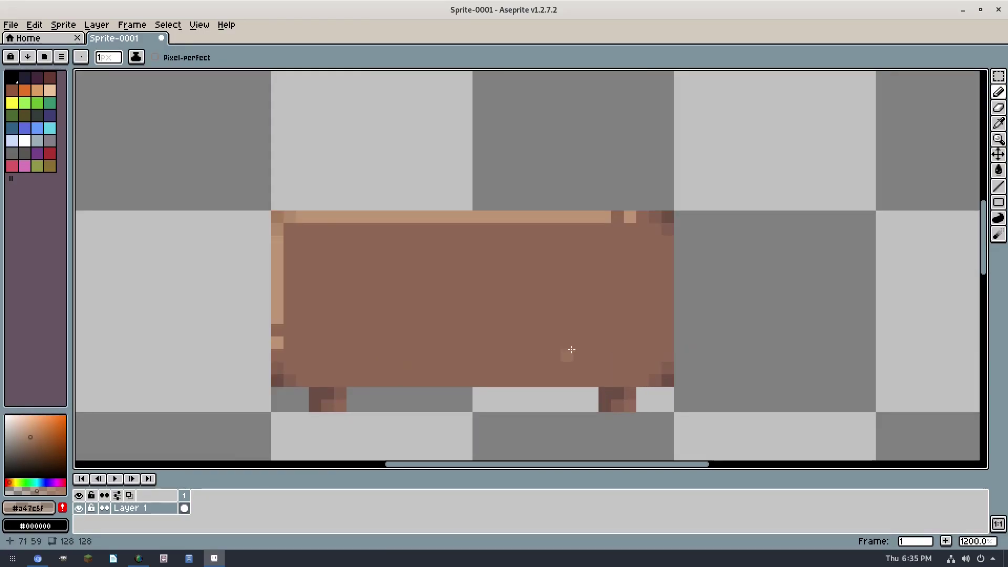
pyautogui.scroll(-5, 569, 353)
pyautogui.scroll(3, 576, 346)
pyautogui.scroll(1, 576, 347)
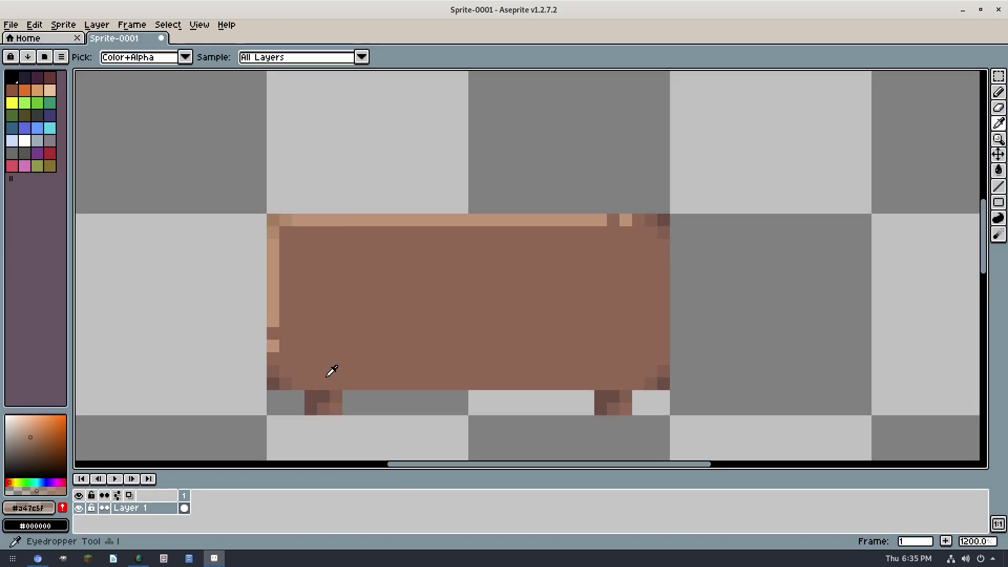
pyautogui.keyDown('alt'); pyautogui.click(293, 375); pyautogui.keyUp('alt')
pyautogui.moveTo(292, 377); pyautogui.dragTo(619, 379)
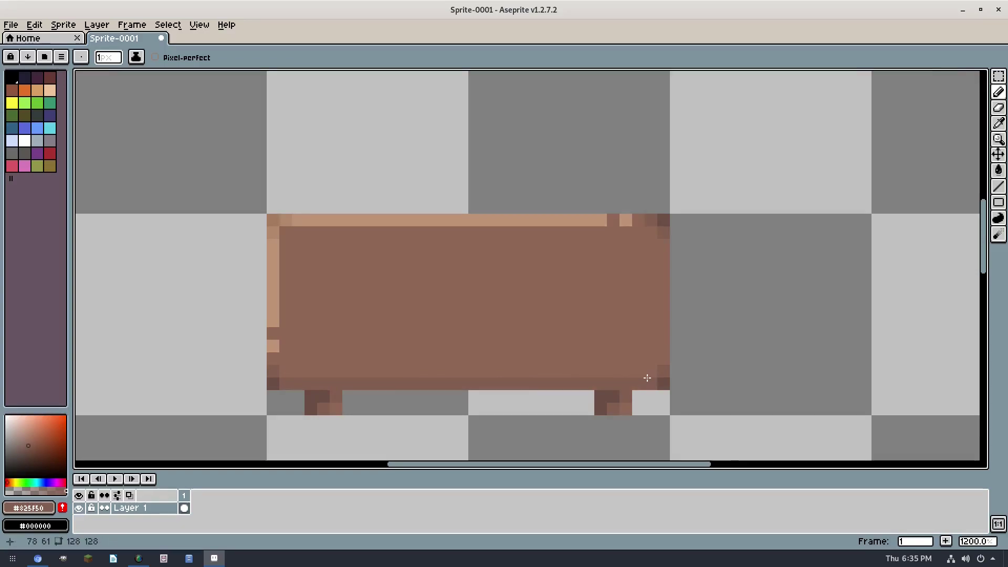
pyautogui.scroll(-6, 643, 378)
pyautogui.scroll(6, 598, 371)
pyautogui.keyDown('alt'); pyautogui.click(633, 364); pyautogui.keyUp('alt')
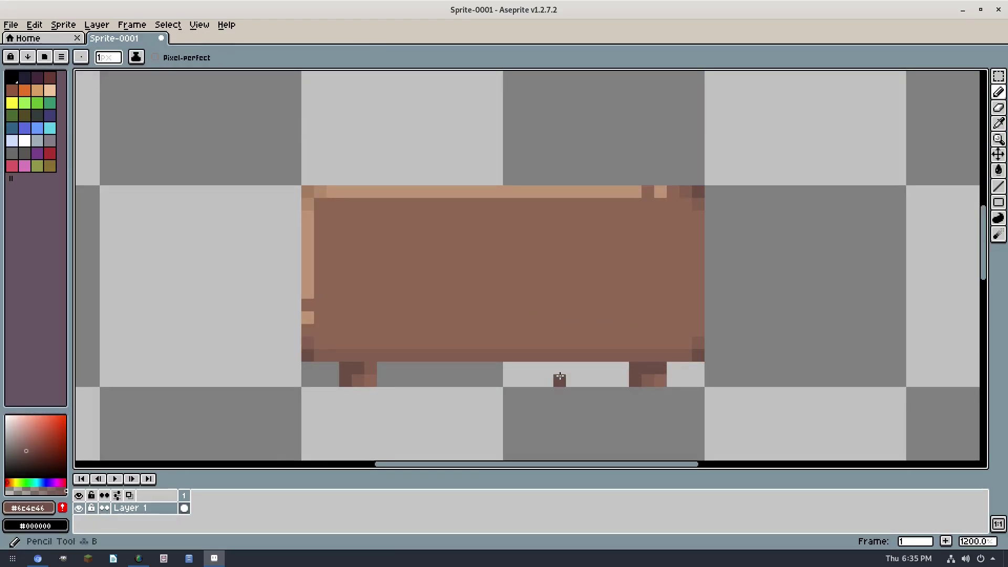
pyautogui.scroll(-7, 630, 351)
pyautogui.scroll(7, 634, 351)
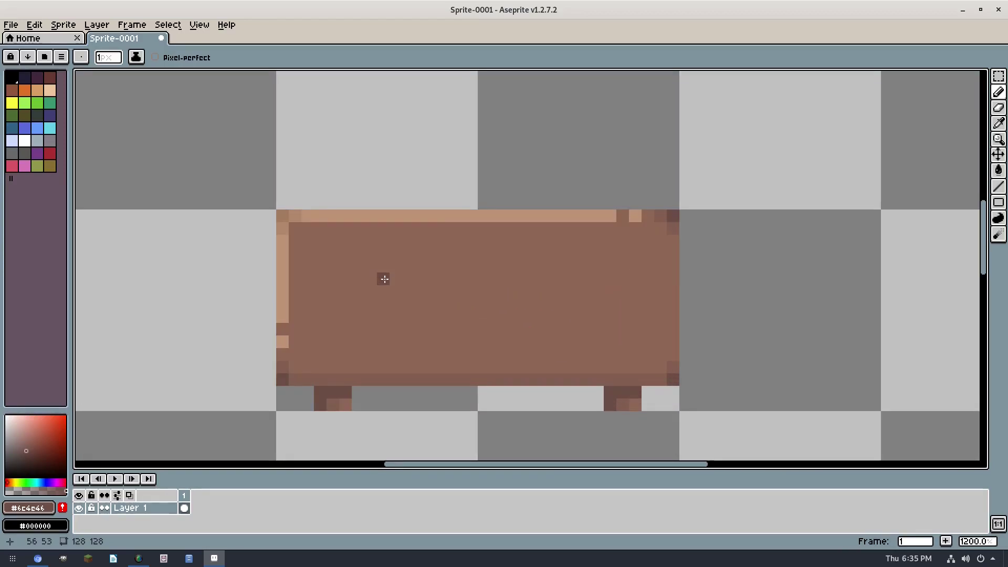
pyautogui.moveTo(395, 281); pyautogui.dragTo(395, 261)
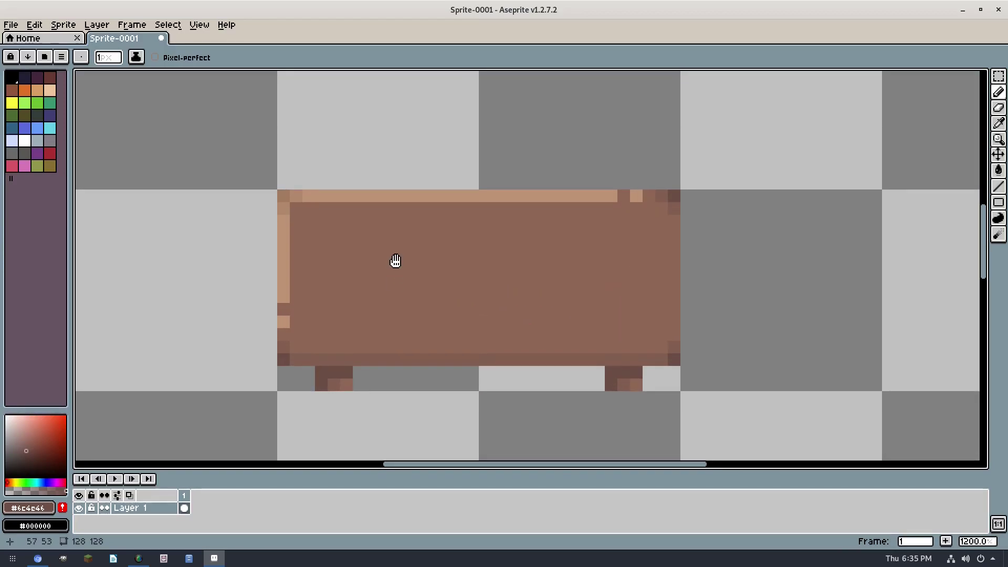
# - Pick a saturated crimson and draw the tablecloth's left, right and bottom edges
pyautogui.press('alt')
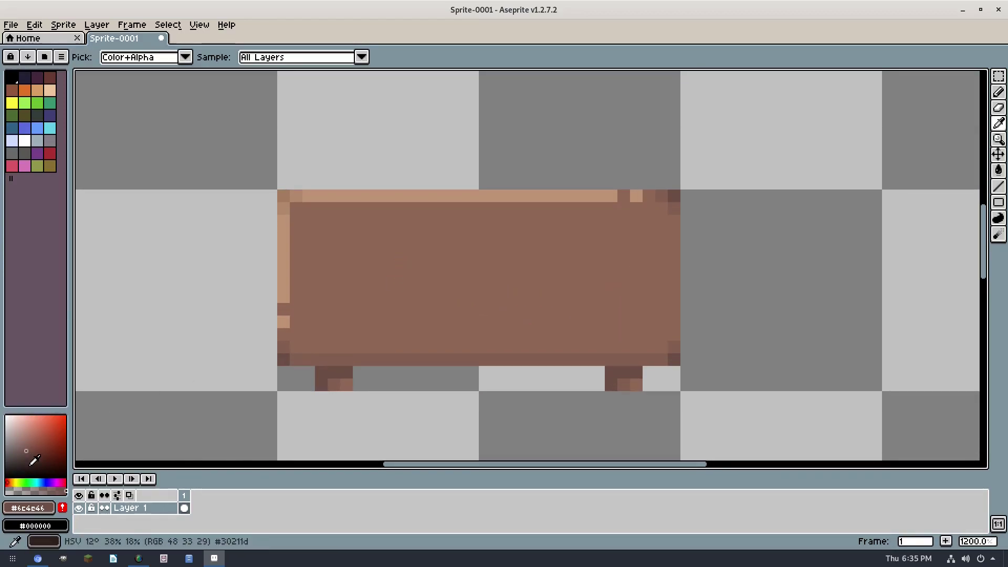
pyautogui.click(63, 480)
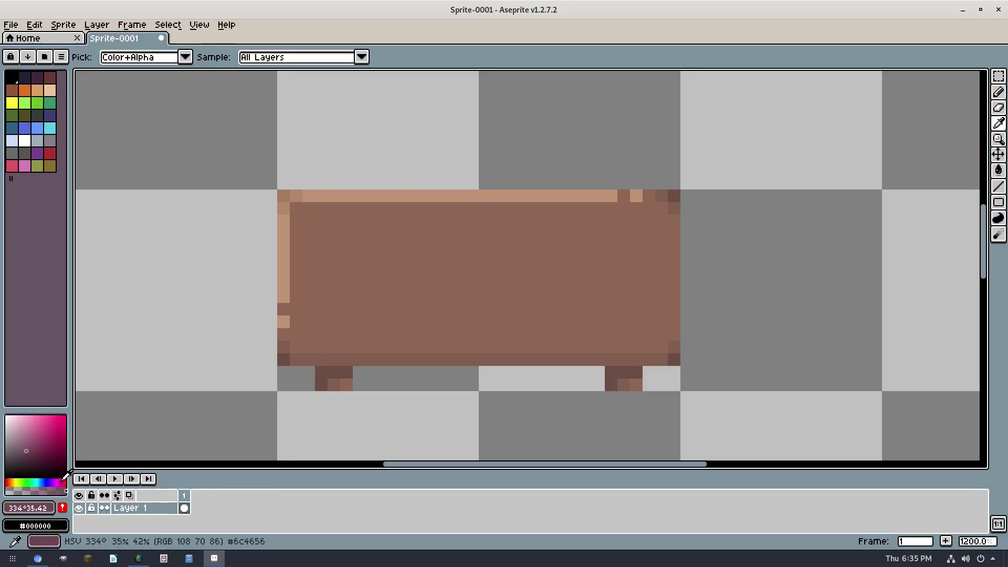
pyautogui.click(49, 430)
pyautogui.press('b')
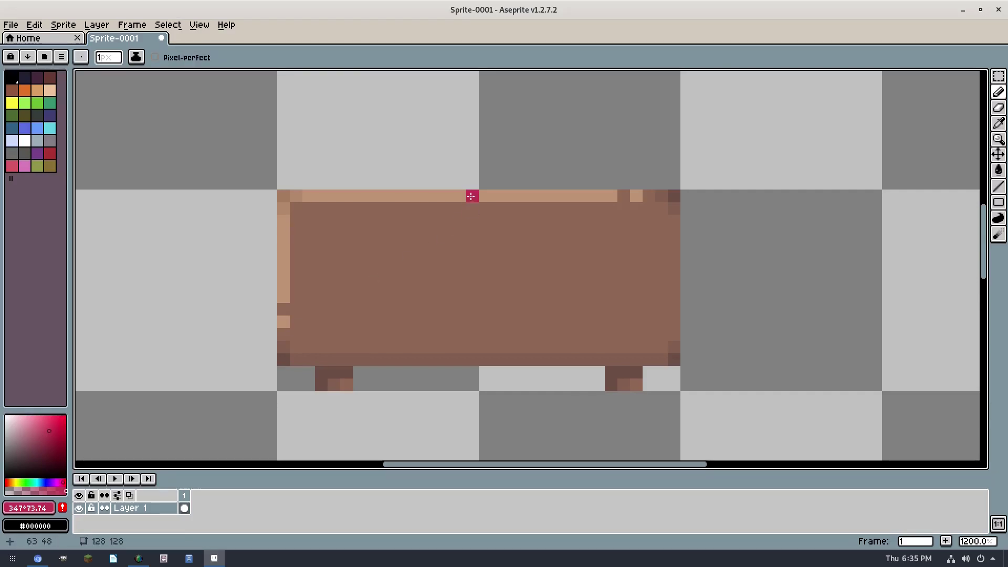
pyautogui.moveTo(471, 195); pyautogui.dragTo(407, 266)
pyautogui.hotkey('ctrl', 'z')
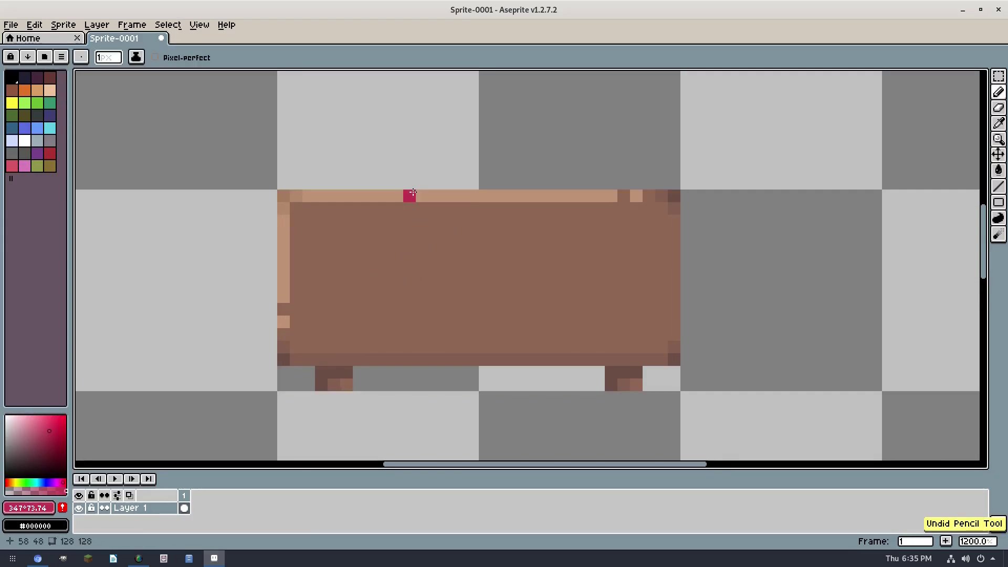
pyautogui.moveTo(397, 194); pyautogui.dragTo(398, 359)
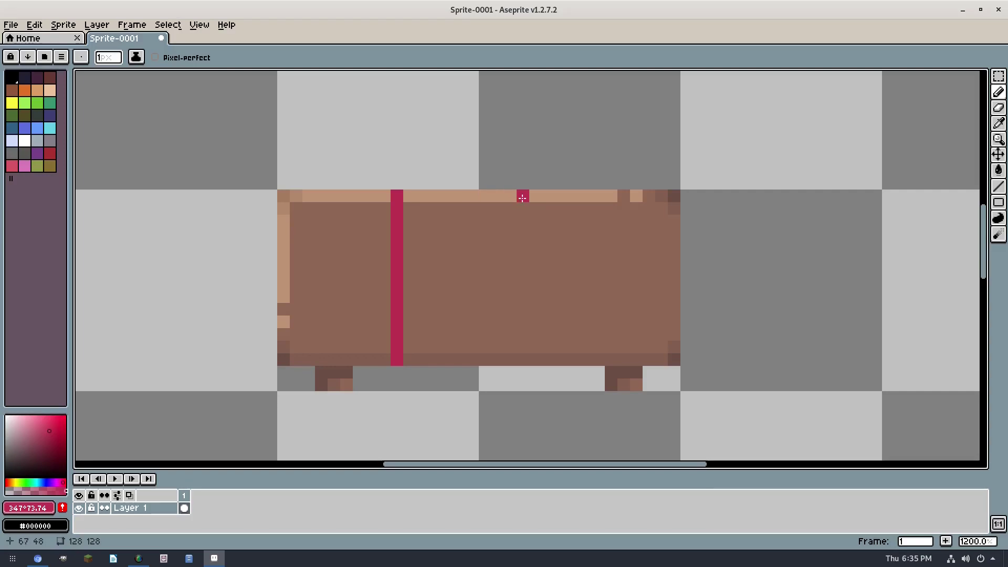
pyautogui.moveTo(559, 197); pyautogui.dragTo(563, 357)
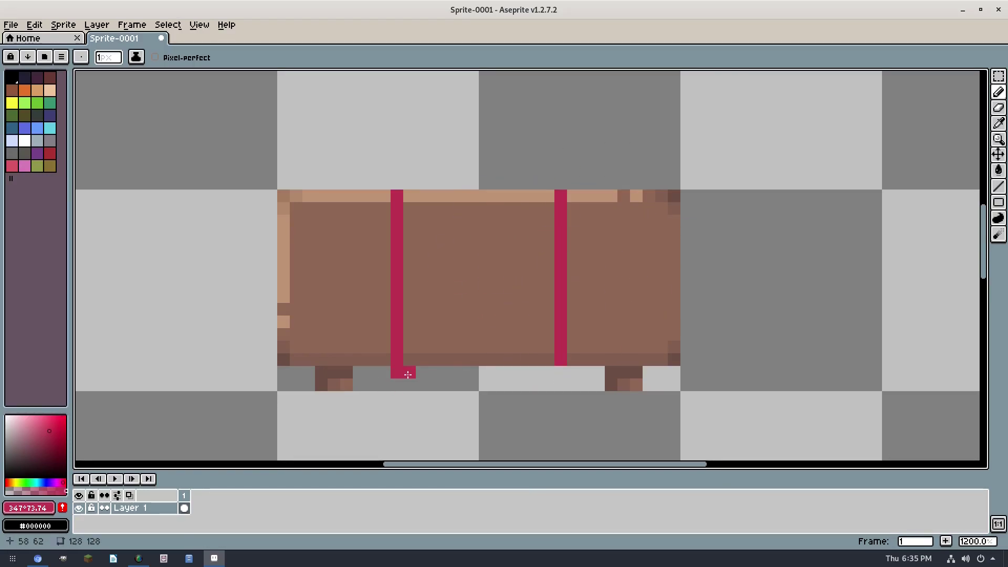
pyautogui.moveTo(408, 374)
pyautogui.mouseDown()
pyautogui.moveTo(570, 374)
pyautogui.moveTo(557, 373)
pyautogui.mouseUp()
# - Add a crimson row below the cloth, close its top edge, and bucket-fill it crimson
pyautogui.press('b')
pyautogui.moveTo(425, 382); pyautogui.dragTo(531, 382)
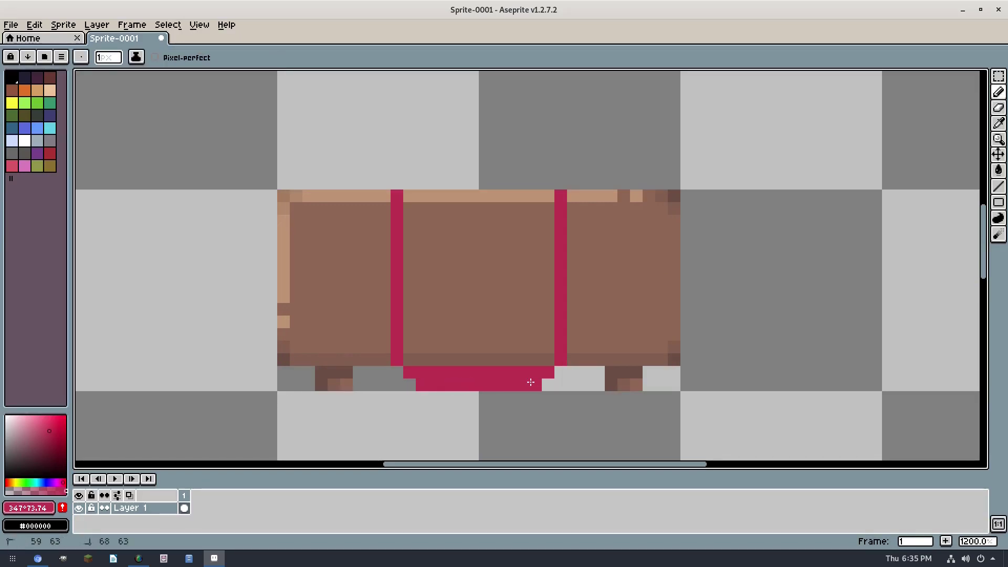
pyautogui.moveTo(410, 196); pyautogui.dragTo(547, 195)
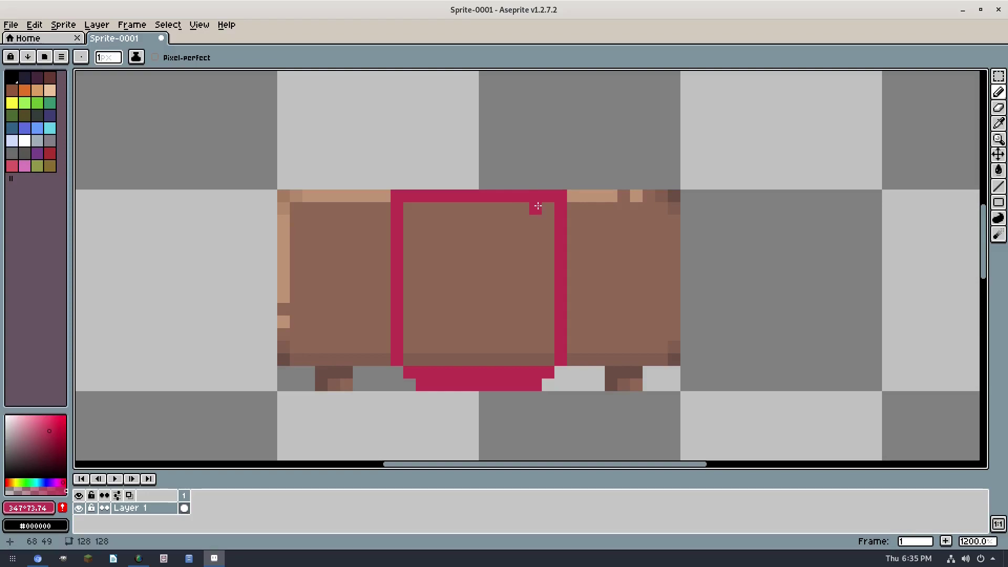
pyautogui.press('g')
pyautogui.click(473, 226)
pyautogui.click(459, 357)
# - Mix a darker red shade and paint a shading pixel on the cloth's lower-left
pyautogui.scroll(-4, 454, 357)
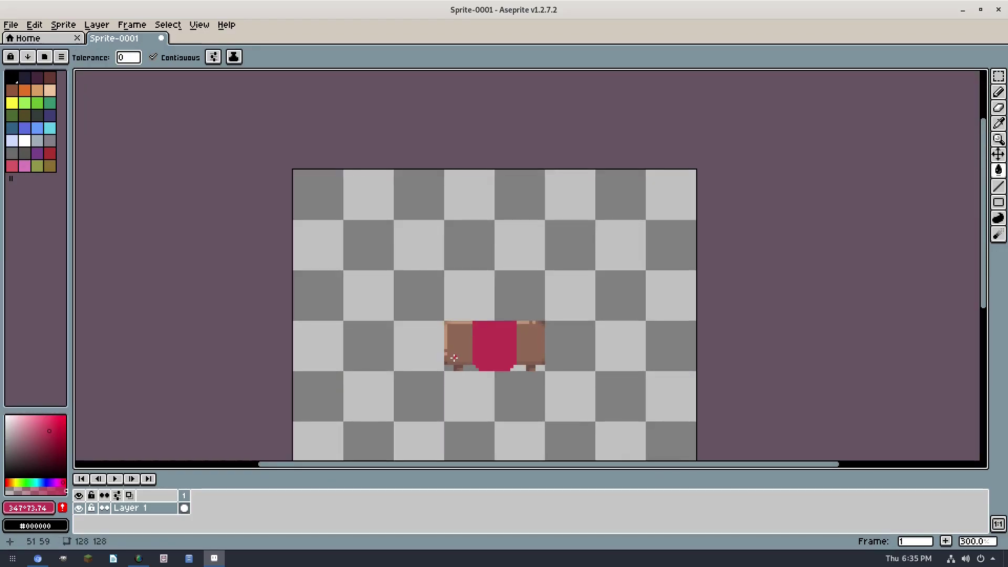
pyautogui.scroll(4, 493, 356)
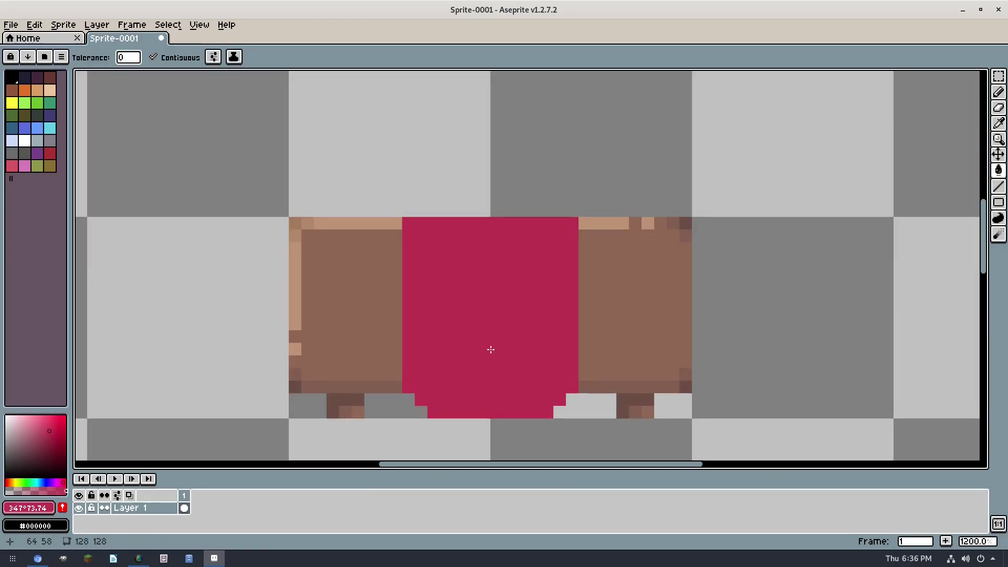
pyautogui.scroll(1, 490, 349)
pyautogui.press('i')
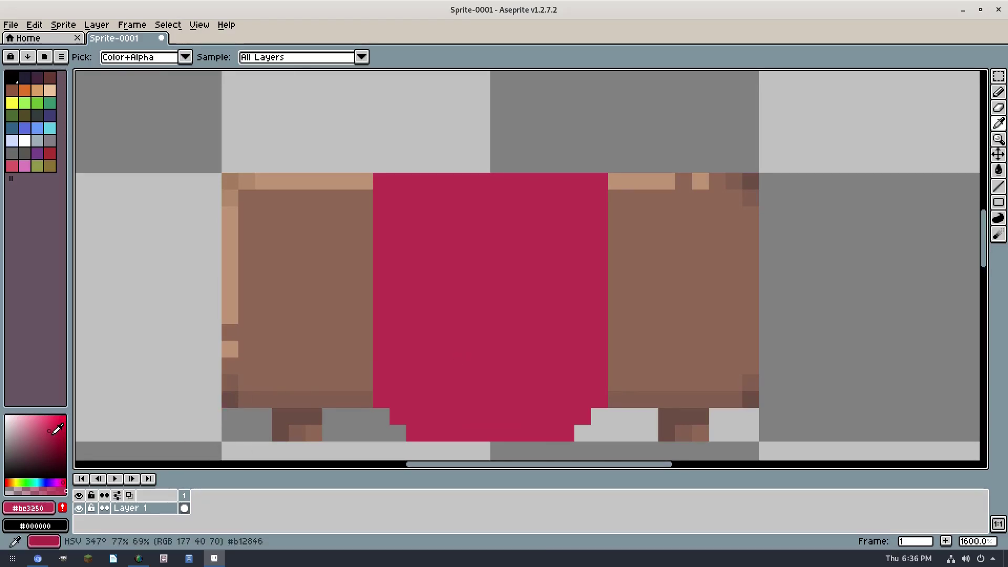
pyautogui.click(46, 439)
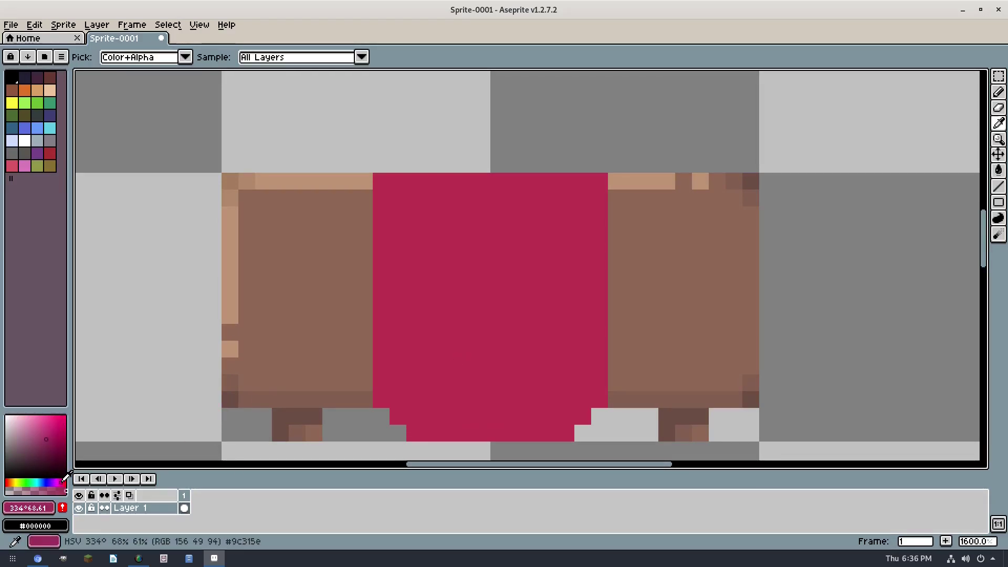
pyautogui.press('b')
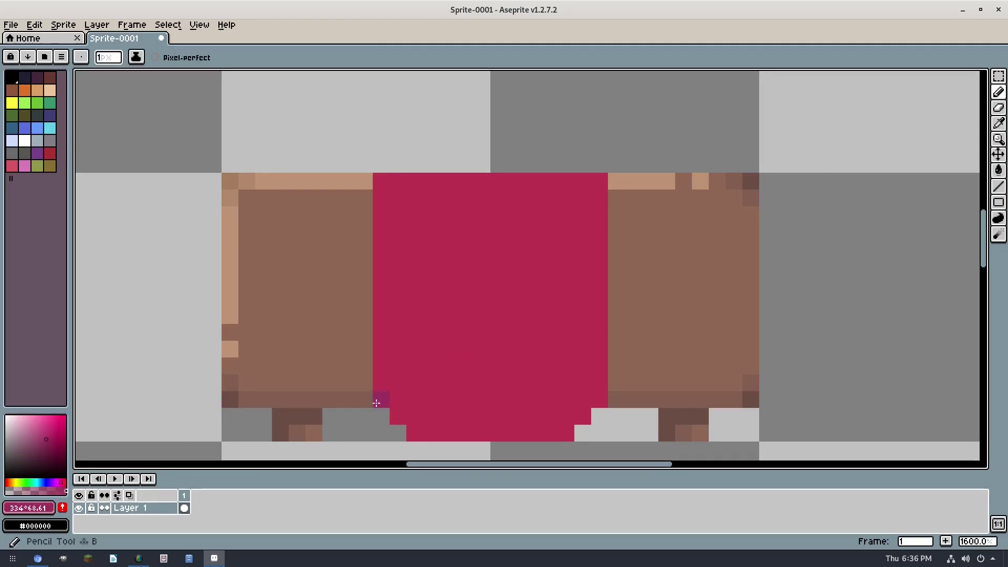
pyautogui.click(65, 482)
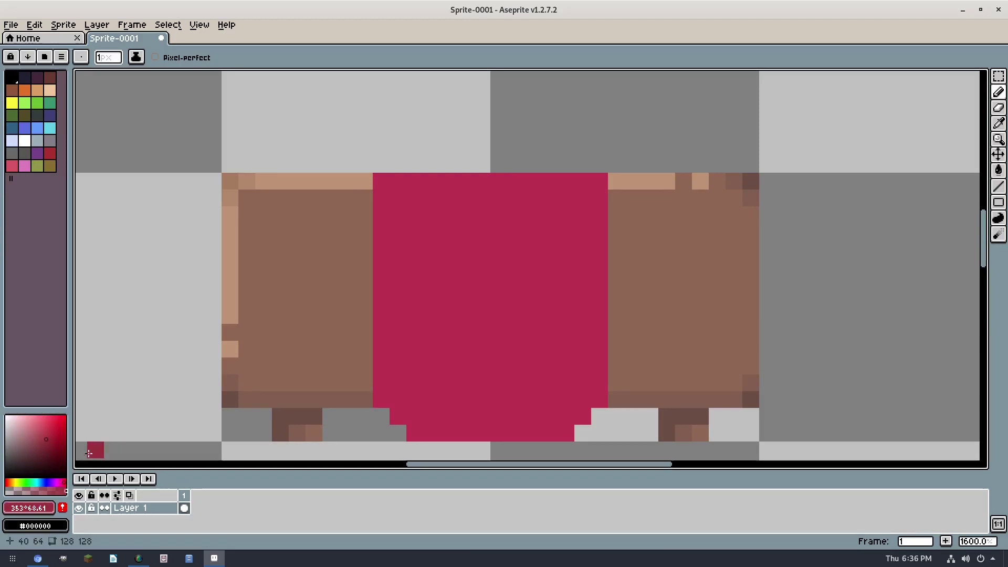
pyautogui.click(36, 443)
pyautogui.click(41, 445)
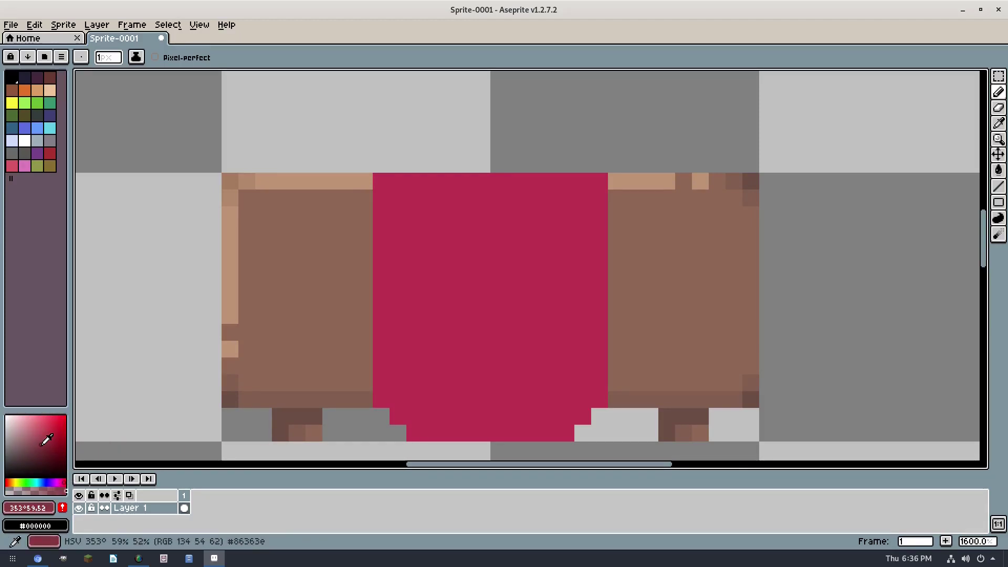
pyautogui.click(44, 439)
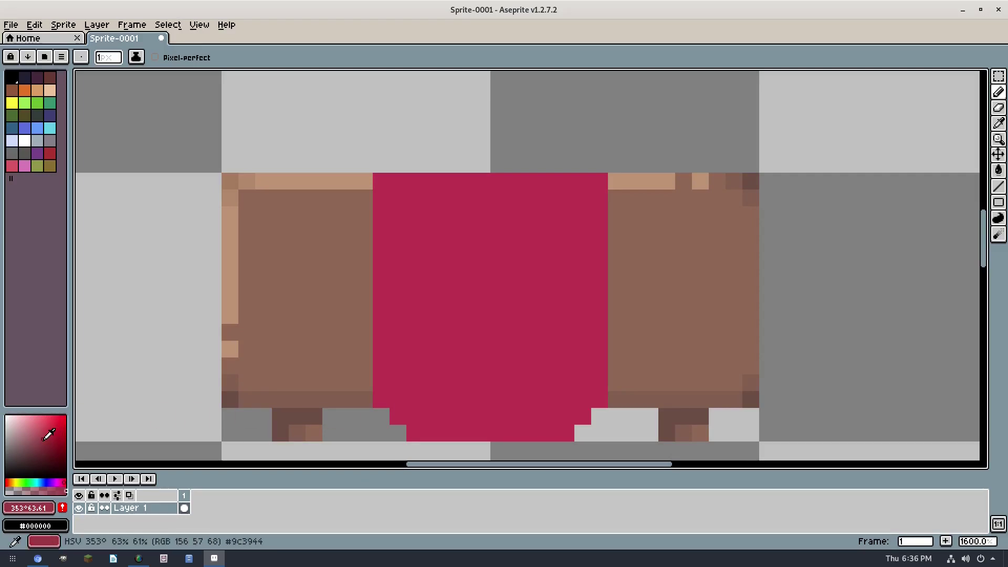
pyautogui.click(352, 417)
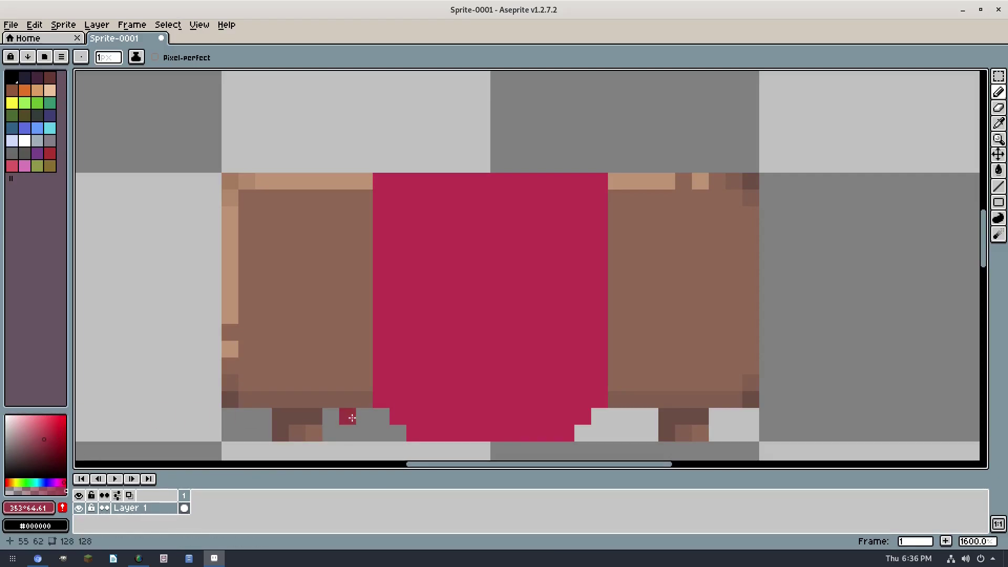
pyautogui.click(64, 482)
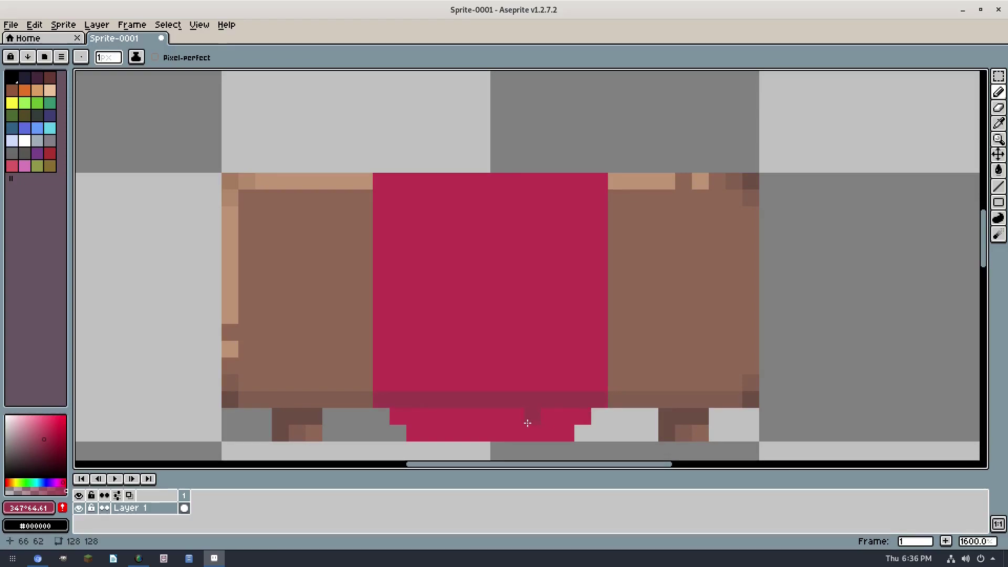
# - Sample the table brown and repaint the dark bottom rows of both side panels
pyautogui.press('g')
pyautogui.scroll(-6, 591, 418)
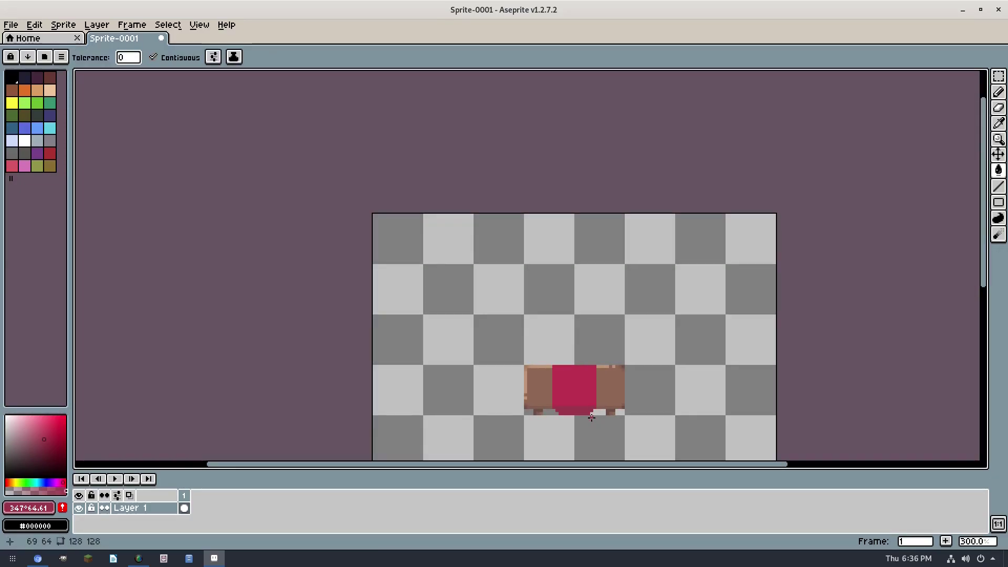
pyautogui.scroll(7, 591, 417)
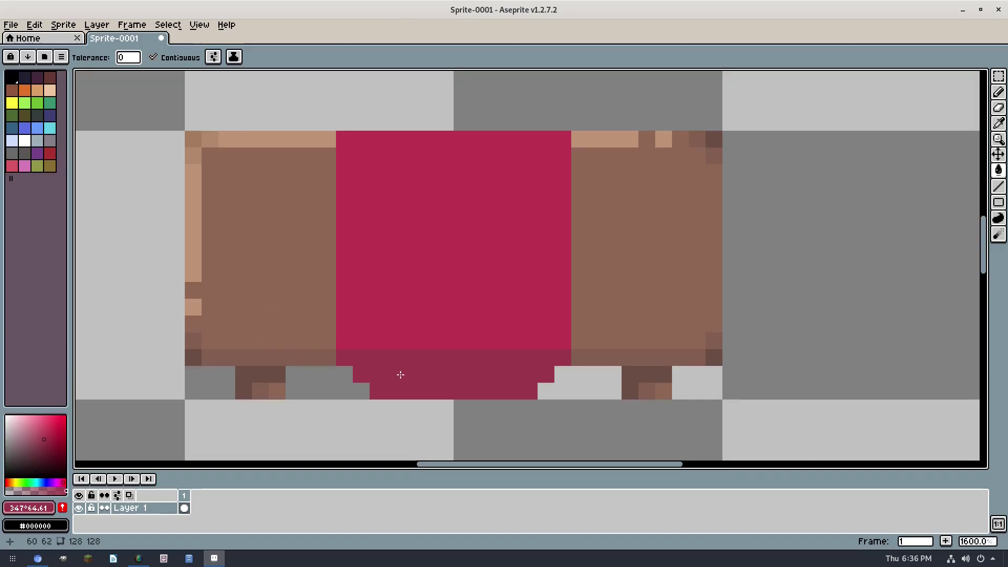
pyautogui.press('i')
pyautogui.click(290, 293)
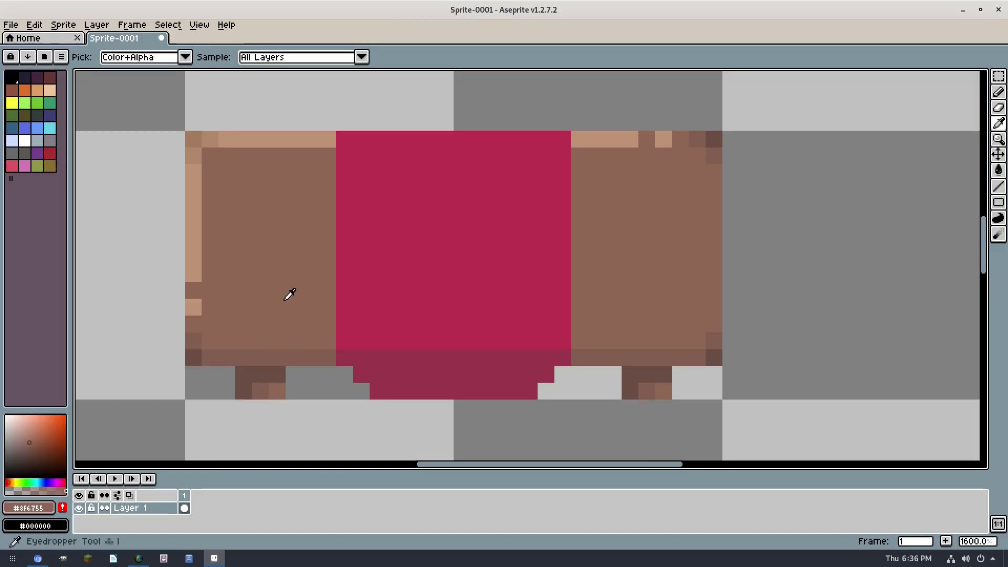
pyautogui.press('b')
pyautogui.moveTo(242, 357); pyautogui.dragTo(329, 360)
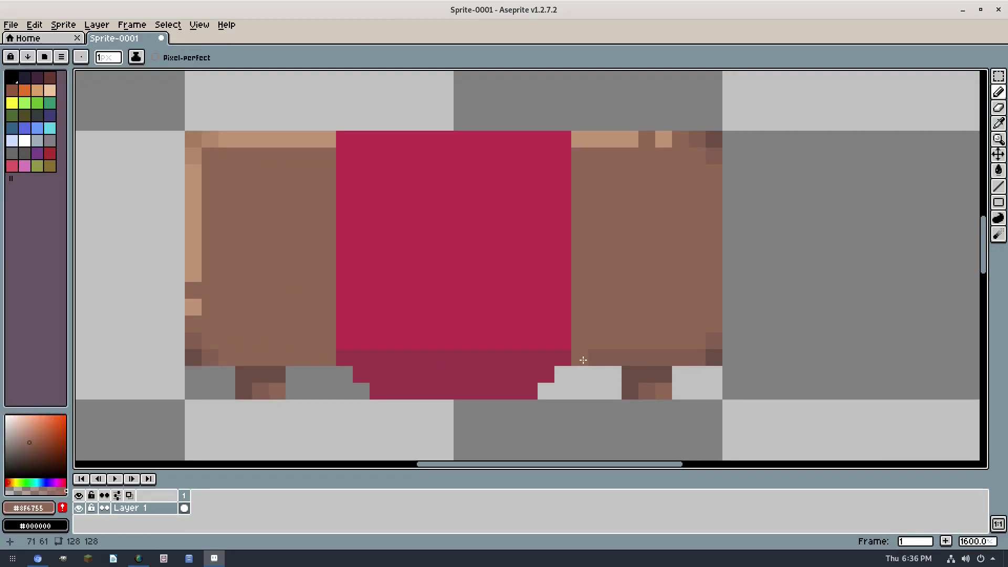
pyautogui.moveTo(582, 359); pyautogui.dragTo(674, 360)
# - Paint the cloth's dark bottom row pink, then undo that stroke
pyautogui.press('i')
pyautogui.click(551, 347)
pyautogui.press('b')
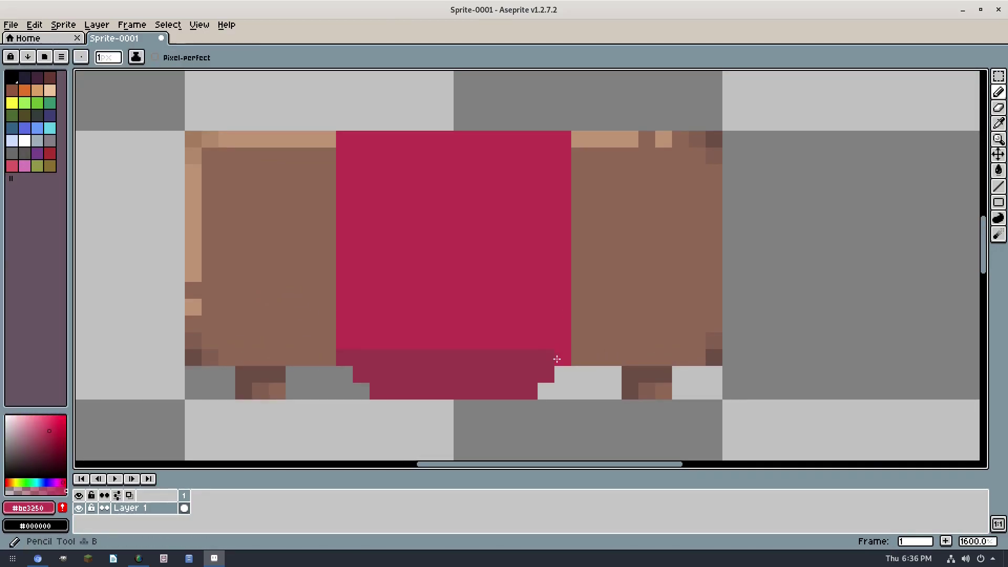
pyautogui.moveTo(555, 357); pyautogui.dragTo(420, 359)
pyautogui.scroll(-8, 552, 315)
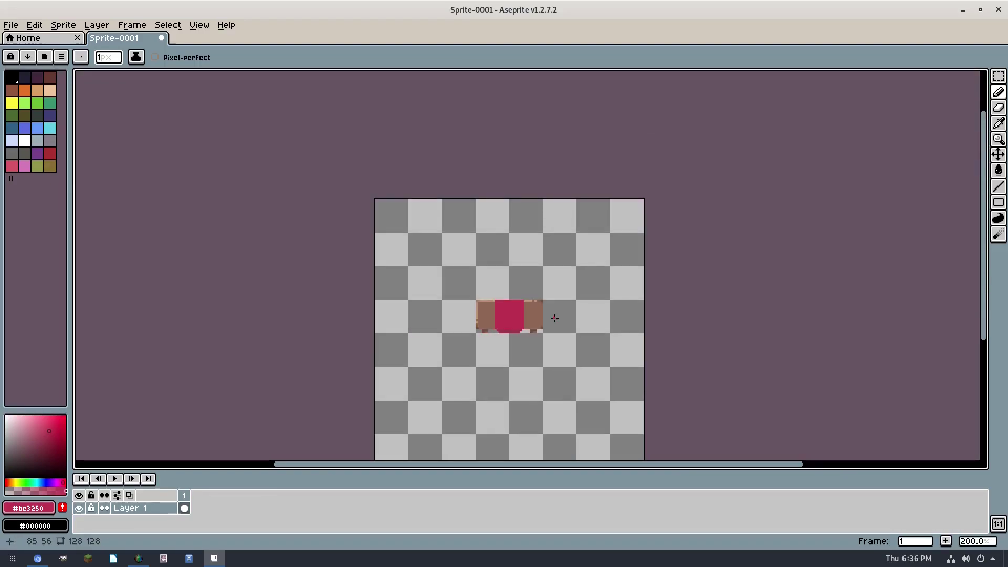
pyautogui.hotkey('ctrl', 'z')
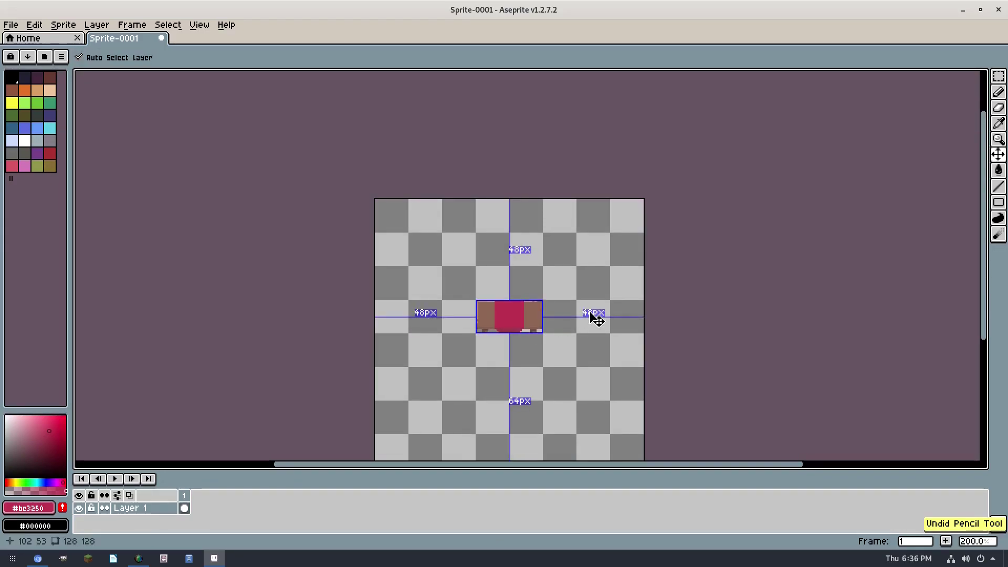
pyautogui.scroll(6, 506, 330)
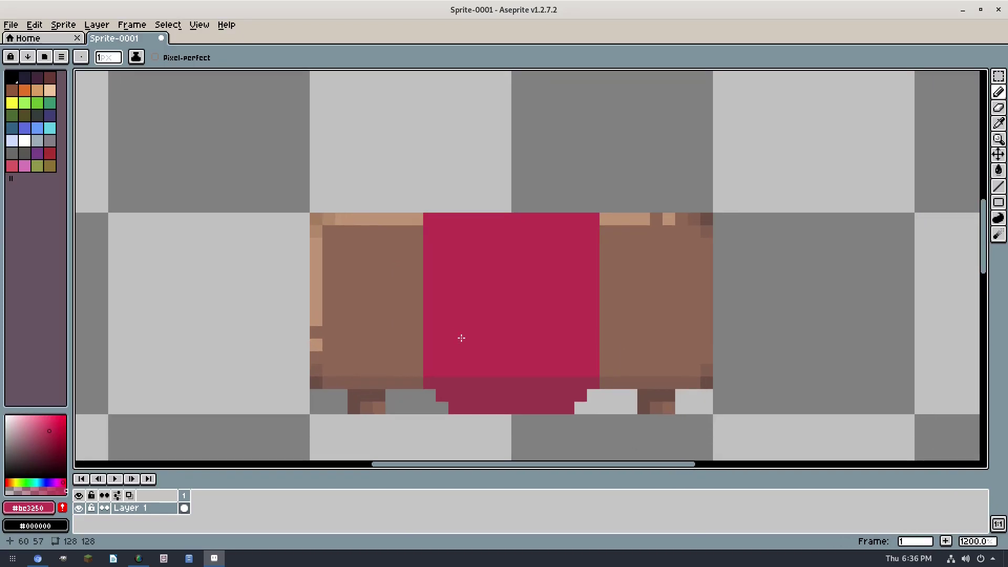
pyautogui.moveTo(438, 330); pyautogui.dragTo(418, 309)
pyautogui.press('i')
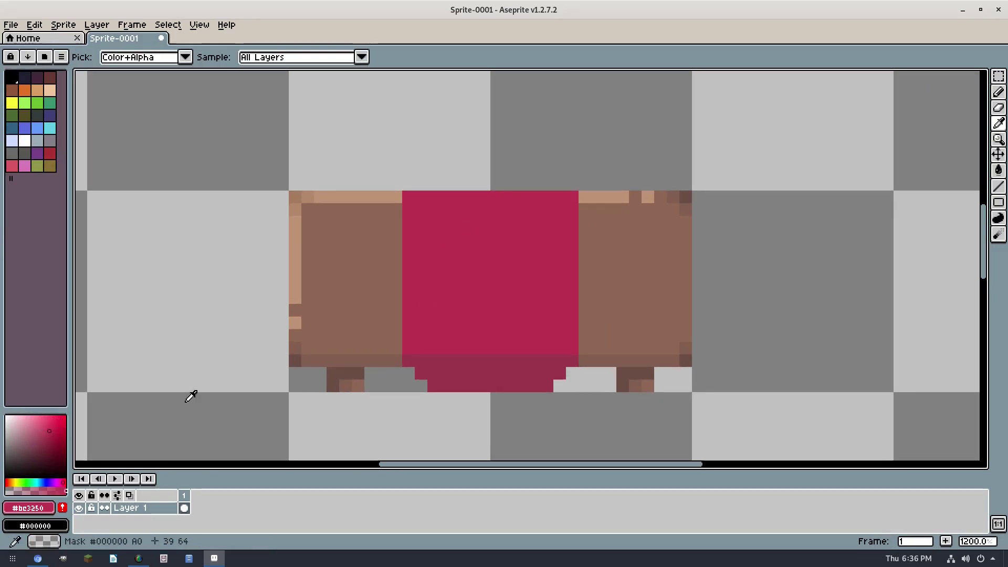
# - Sample the hem's darker red and draw a square outline on the tablecloth
pyautogui.click(507, 361)
pyautogui.press('b')
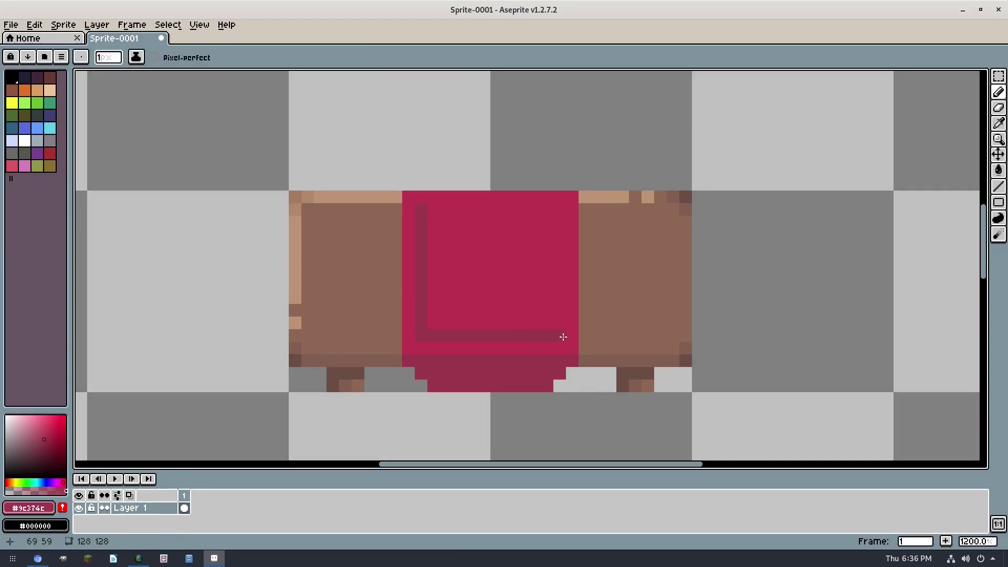
pyautogui.moveTo(563, 337)
pyautogui.mouseDown()
pyautogui.moveTo(539, 207)
pyautogui.moveTo(557, 211)
pyautogui.moveTo(429, 209)
pyautogui.mouseUp()
pyautogui.scroll(-1, 474, 243)
pyautogui.scroll(1, 474, 243)
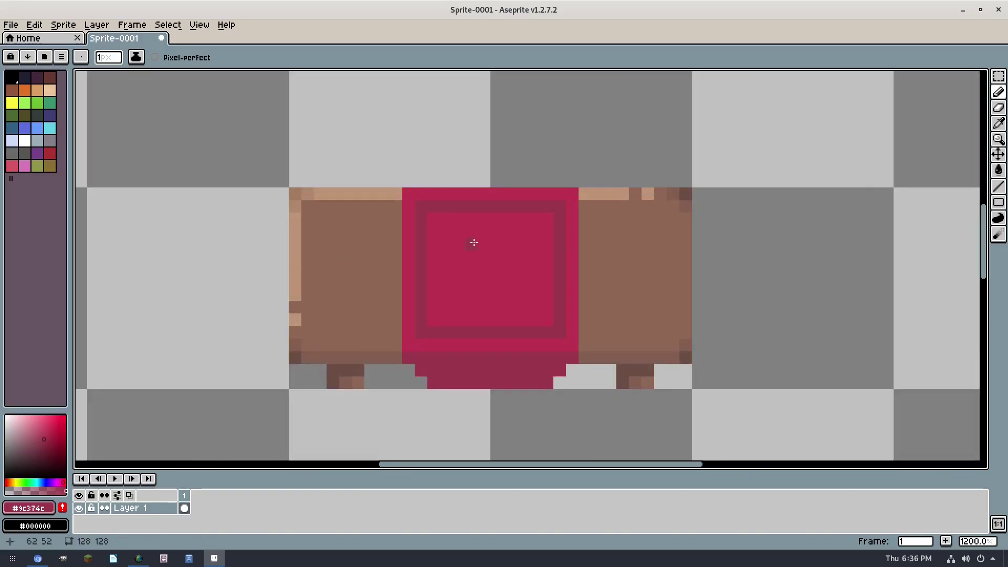
pyautogui.scroll(1, 430, 209)
# - Repaint two outline pixels in tablecloth pink and resample the darker red
pyautogui.keyDown('alt'); pyautogui.click(423, 189); pyautogui.keyUp('alt')
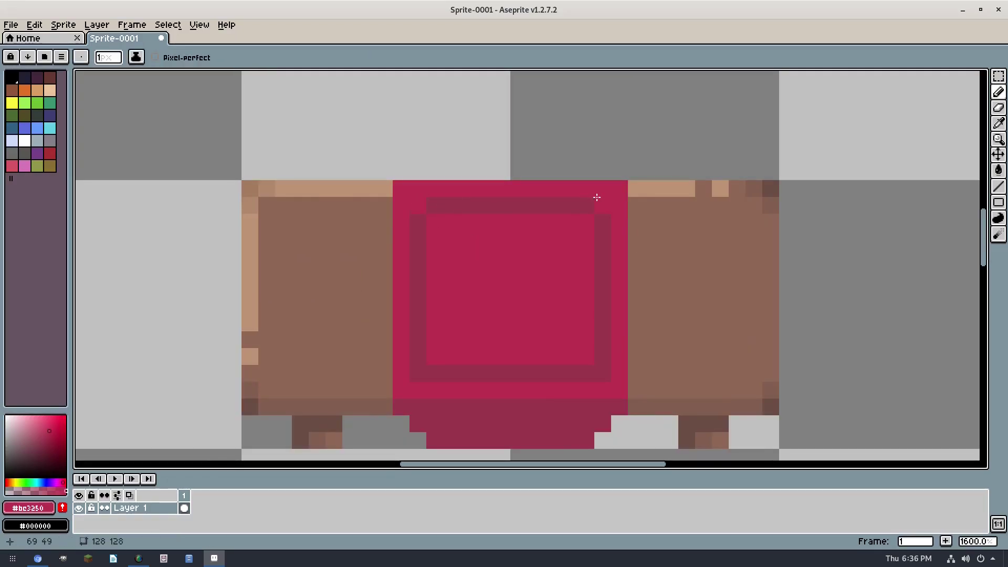
pyautogui.click(609, 382)
pyautogui.click(429, 377)
pyautogui.hotkey('ctrl', 'z')
pyautogui.keyDown('alt'); pyautogui.click(433, 377); pyautogui.keyUp('alt')
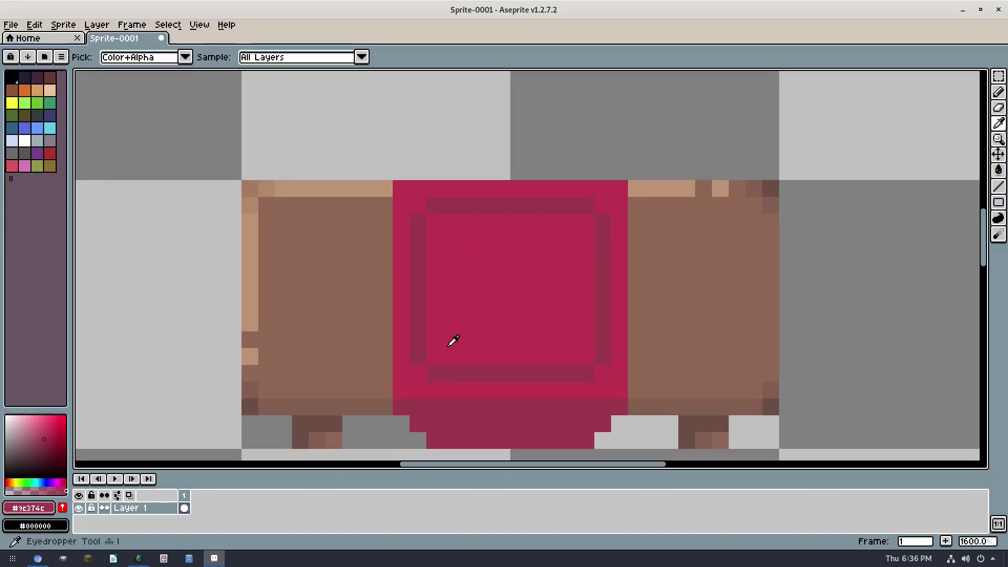
pyautogui.click(446, 334)
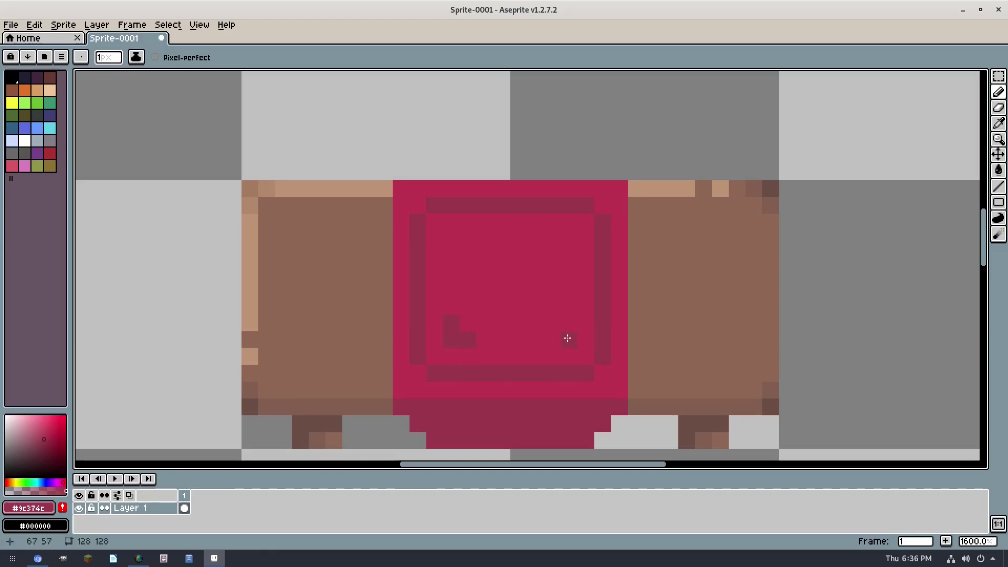
pyautogui.hotkey('ctrl', 'z')
# - Add an L-shaped dark mark and a dark pixel to the central shape
pyautogui.moveTo(452, 244); pyautogui.dragTo(451, 255)
pyautogui.scroll(-5, 451, 276)
pyautogui.scroll(5, 516, 279)
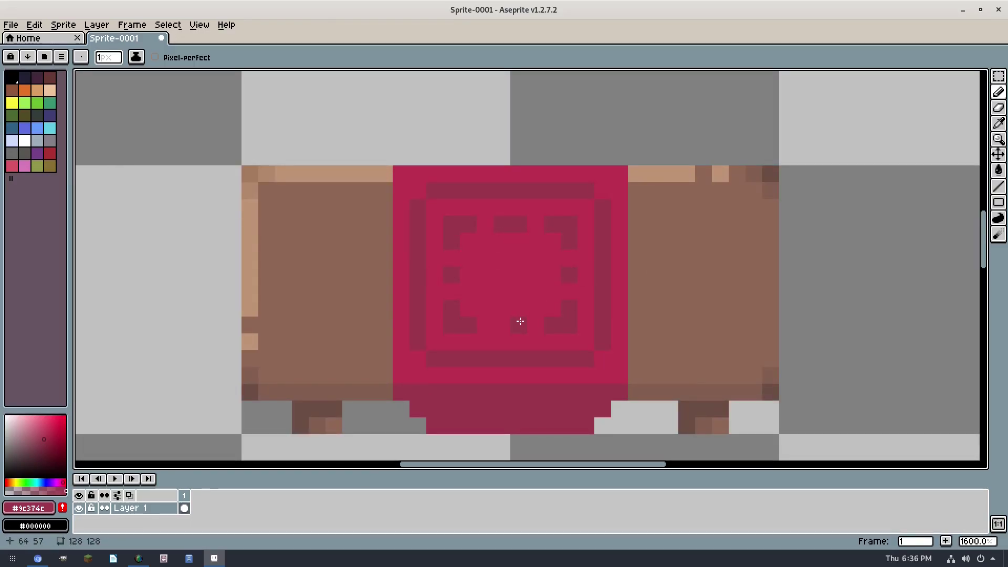
pyautogui.scroll(-4, 515, 326)
pyautogui.scroll(5, 520, 315)
pyautogui.click(502, 276)
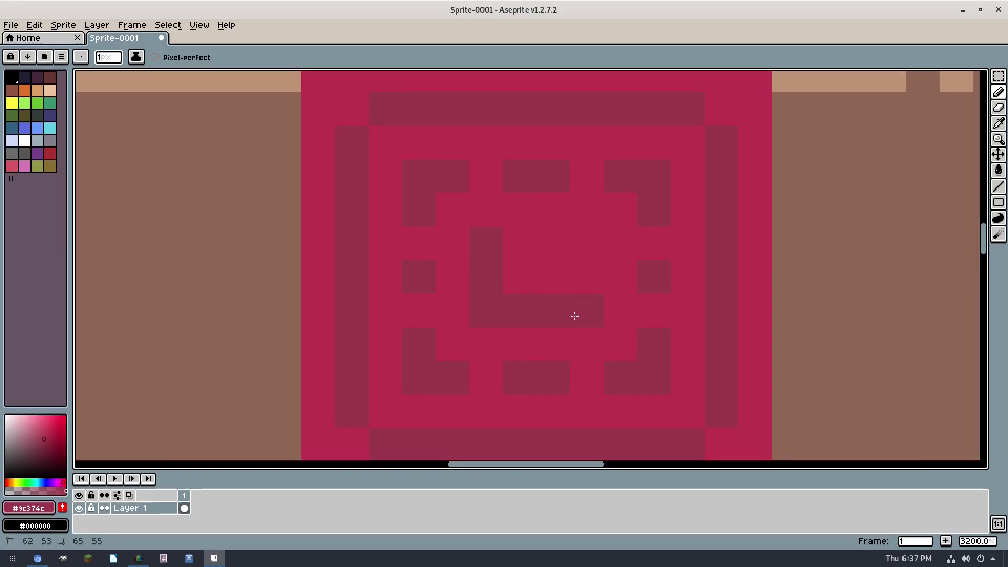
pyautogui.scroll(-7, 528, 250)
pyautogui.scroll(6, 598, 247)
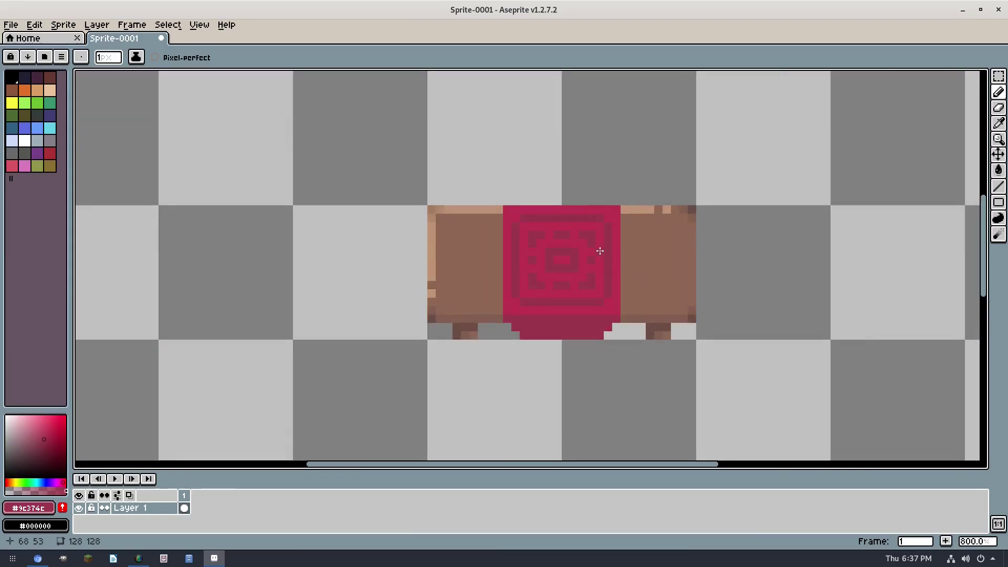
# - Darken two corners of the central ring, adjusting the red shade lighter
pyautogui.click(43, 447)
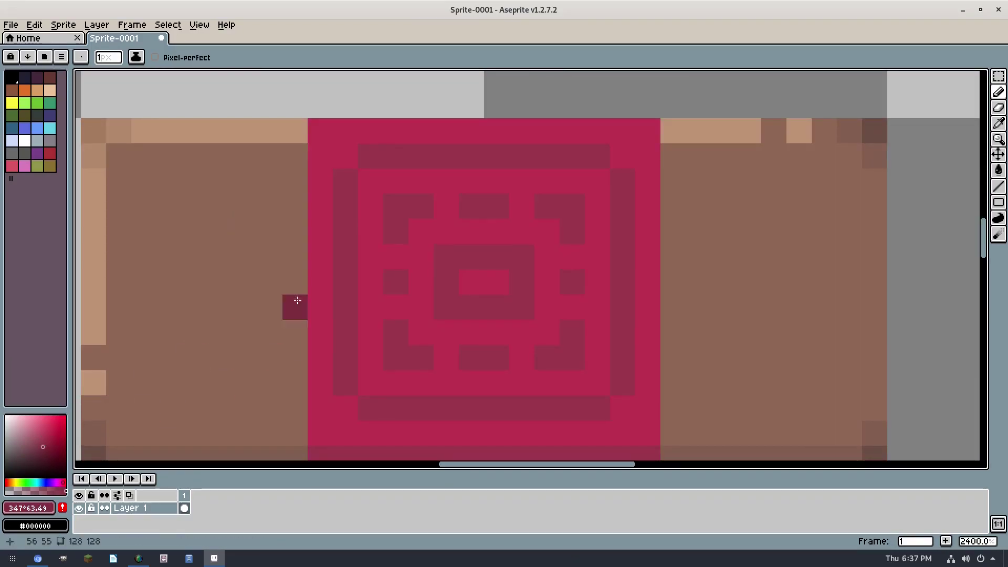
pyautogui.click(446, 257)
pyautogui.click(446, 307)
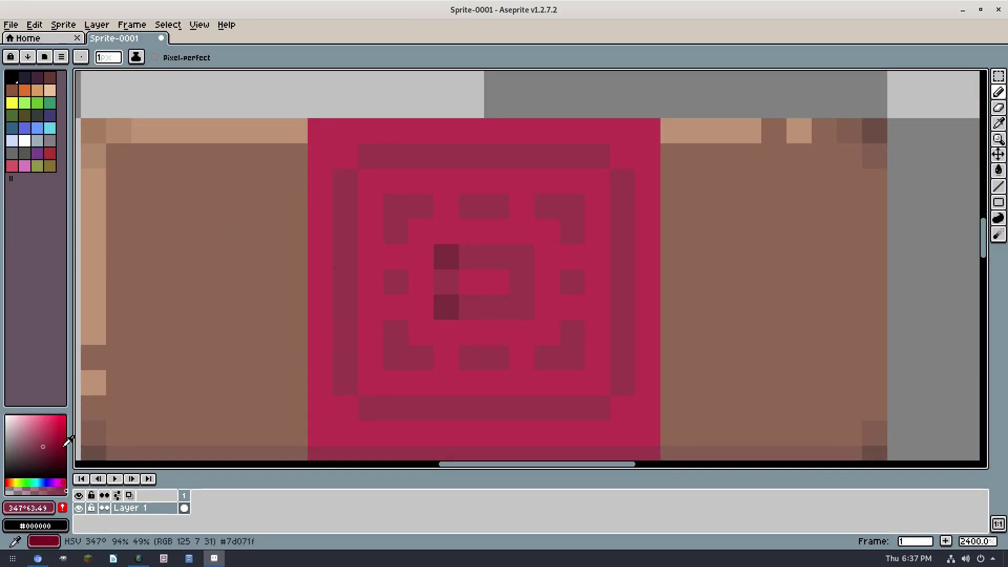
pyautogui.click(43, 442)
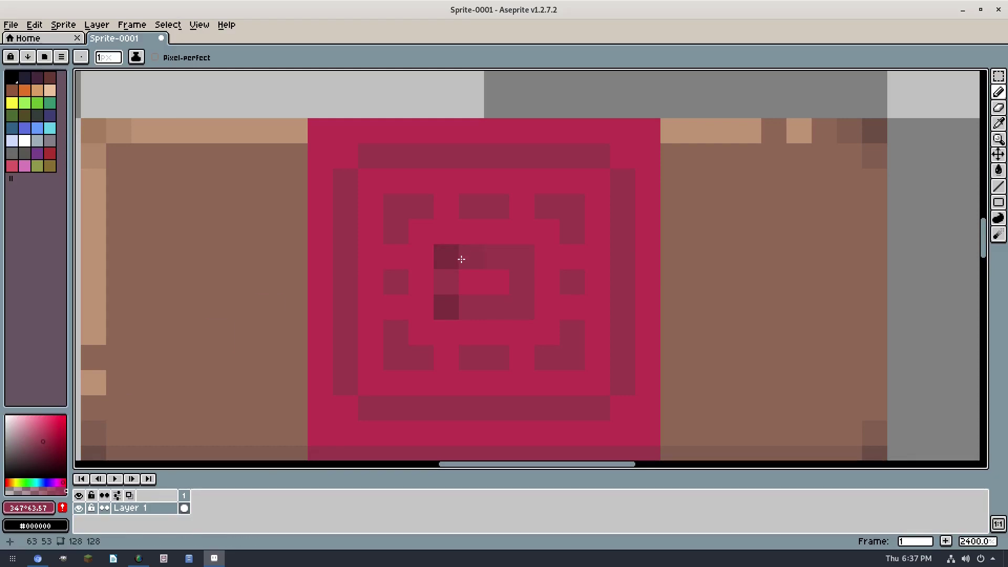
pyautogui.click(446, 257)
pyautogui.click(441, 310)
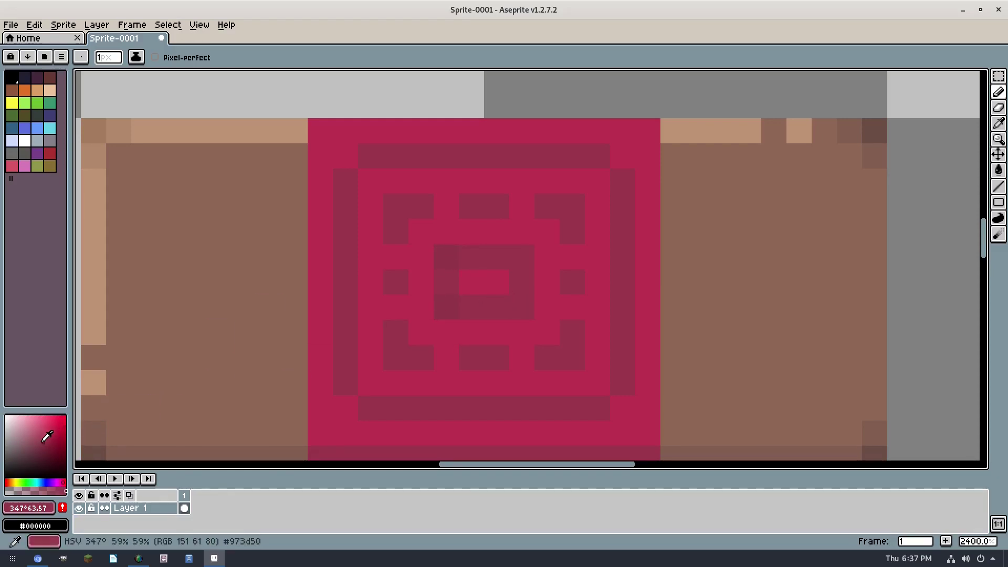
# - Darken the remaining ring, pattern and inner-frame corners in a fine-tuned deeper red
pyautogui.click(44, 444)
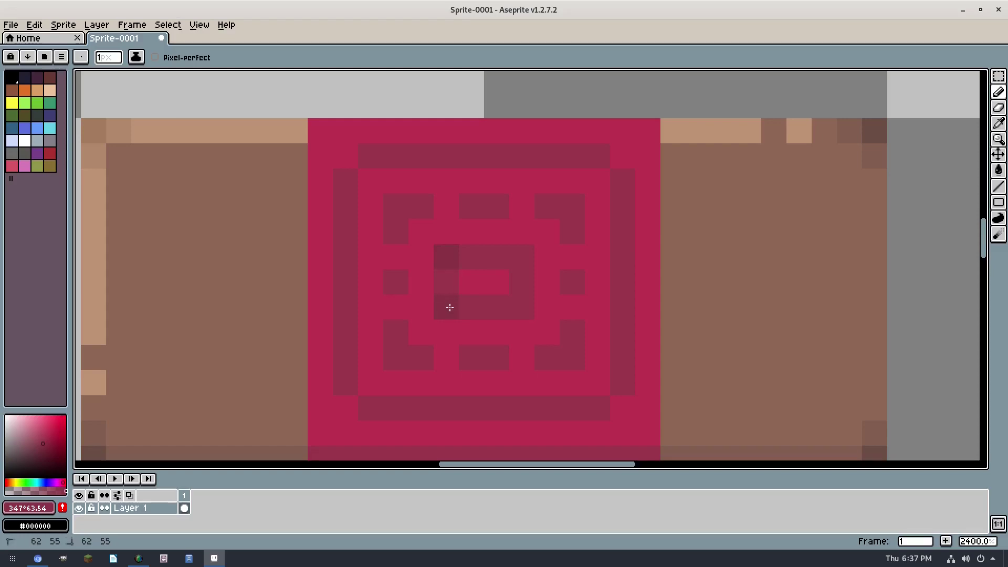
pyautogui.click(525, 315)
pyautogui.click(396, 208)
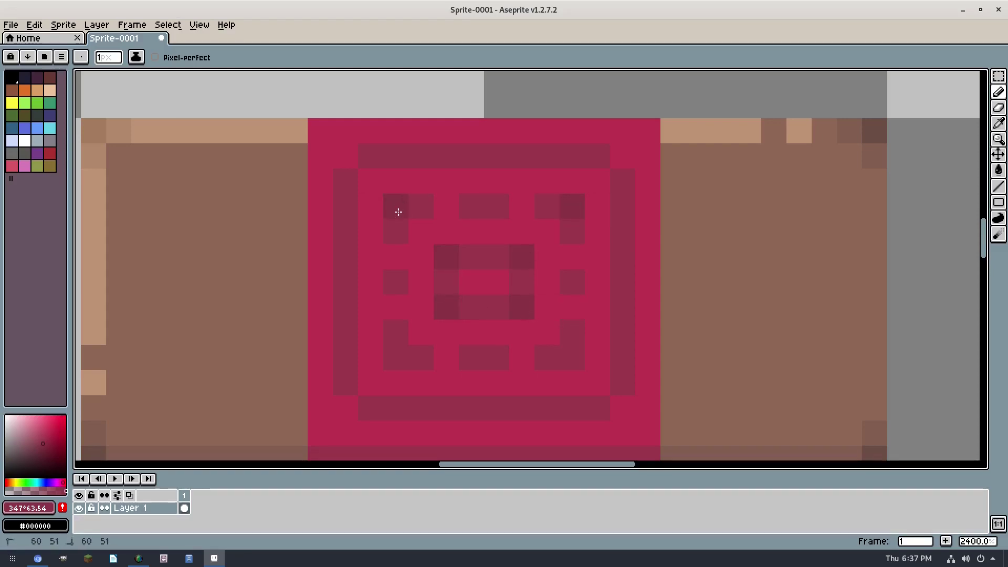
pyautogui.click(398, 358)
pyautogui.click(574, 350)
pyautogui.click(625, 407)
pyautogui.click(627, 156)
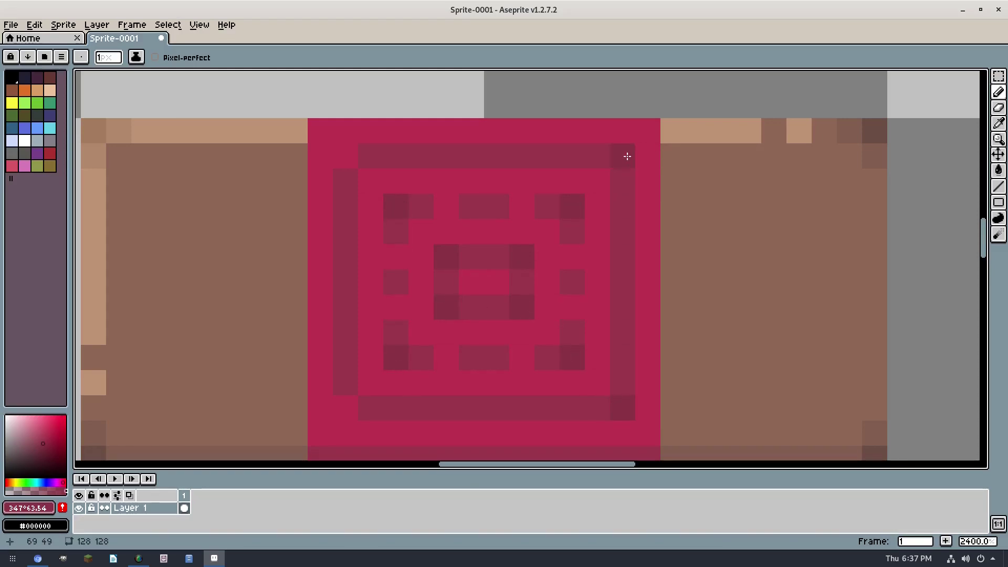
pyautogui.click(349, 403)
pyautogui.scroll(-9, 348, 403)
pyautogui.scroll(3, 312, 281)
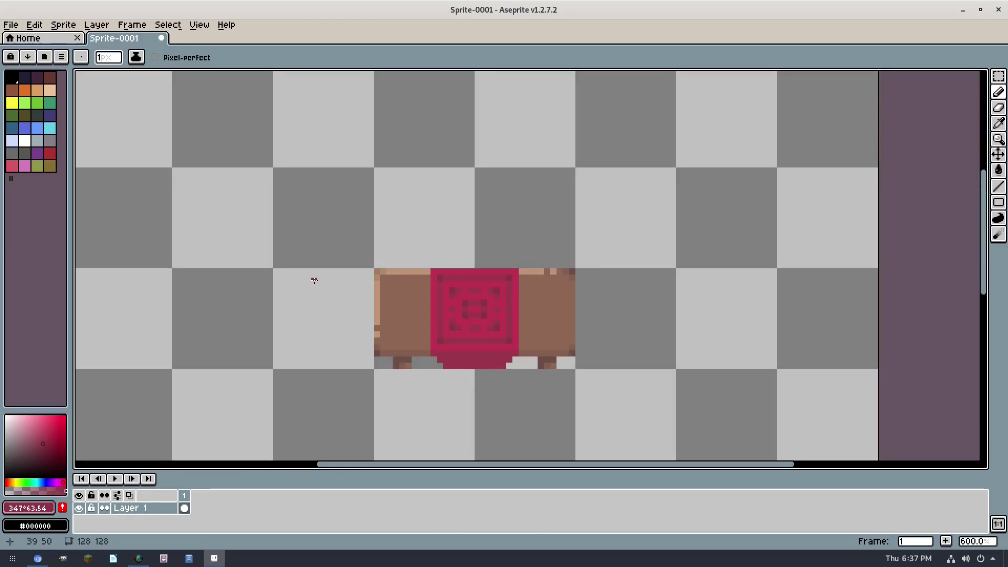
# - Draw the black outline up the table's left side and along its top
pyautogui.click(38, 473)
pyautogui.scroll(4, 372, 405)
pyautogui.click(323, 310)
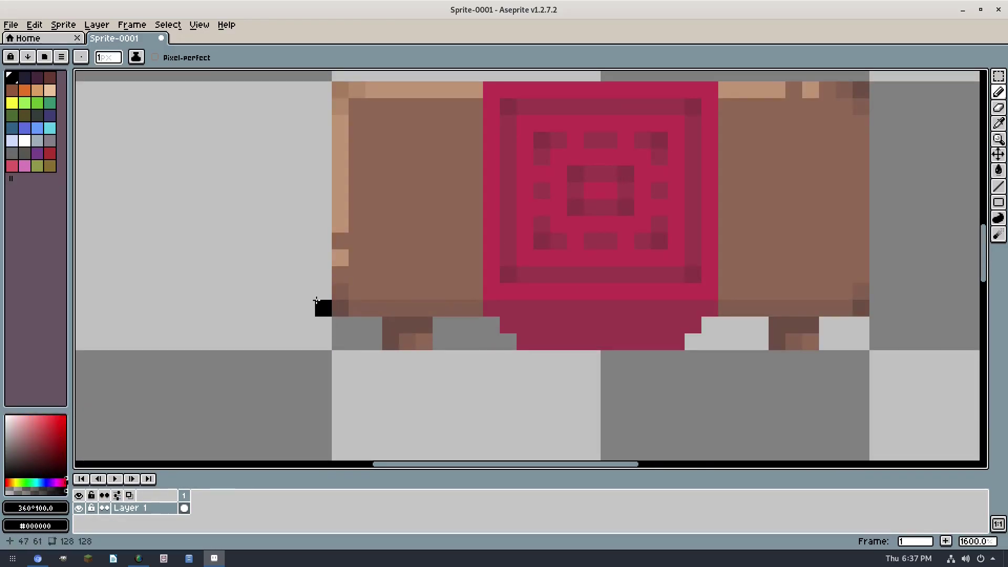
pyautogui.keyDown('shift'); pyautogui.click(307, 103); pyautogui.keyUp('shift')
pyautogui.scroll(3, 308, 103)
pyautogui.keyDown('shift'); pyautogui.click(323, 136); pyautogui.keyUp('shift')
pyautogui.keyDown('shift'); pyautogui.click(340, 120); pyautogui.keyUp('shift')
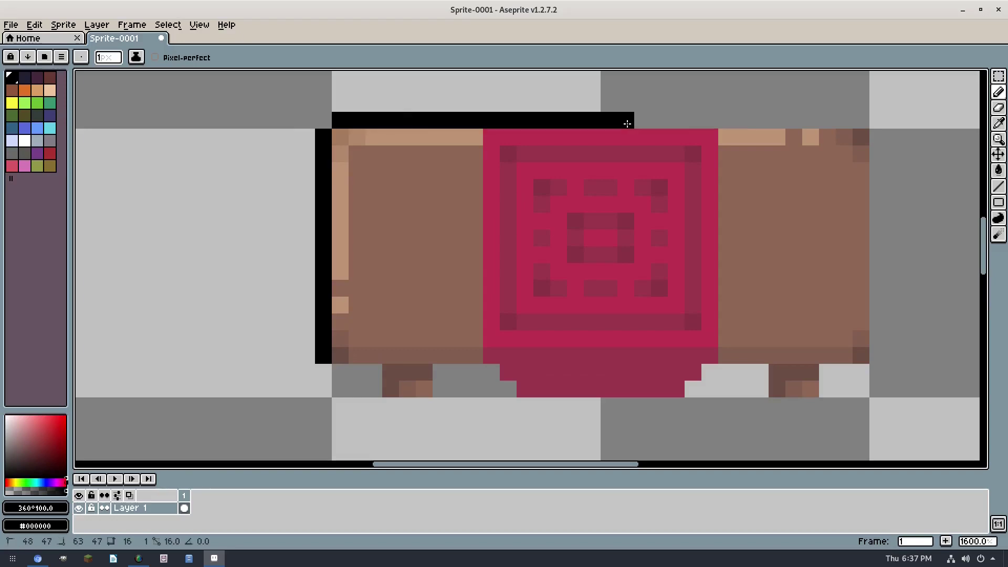
pyautogui.keyDown('shift'); pyautogui.click(861, 120); pyautogui.keyUp('shift')
# - Continue the black outline down the right side, around the right leg, and under the hem
pyautogui.keyDown('shift'); pyautogui.click(877, 137); pyautogui.keyUp('shift')
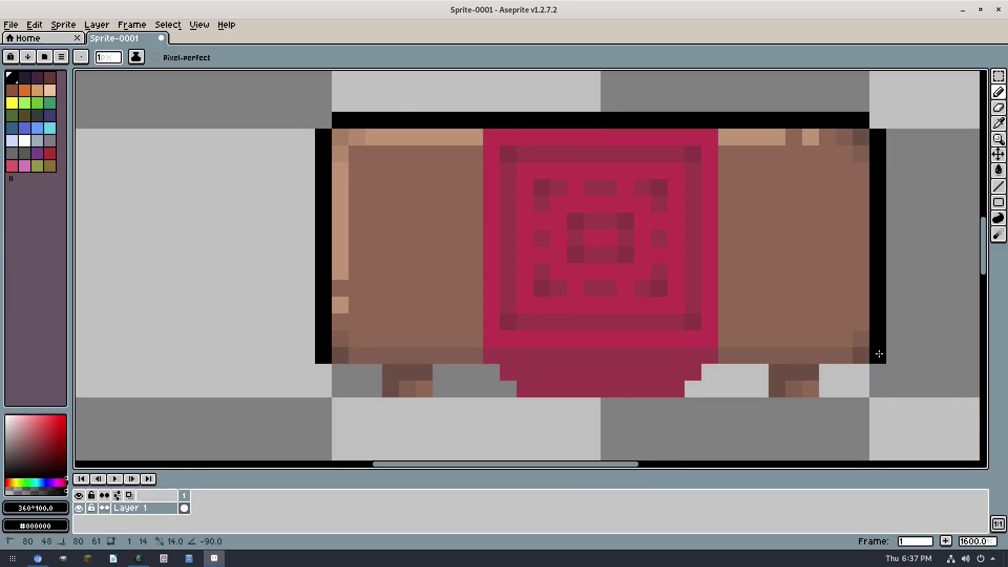
pyautogui.keyDown('shift'); pyautogui.click(879, 353); pyautogui.keyUp('shift')
pyautogui.keyDown('shift'); pyautogui.click(860, 372); pyautogui.keyUp('shift')
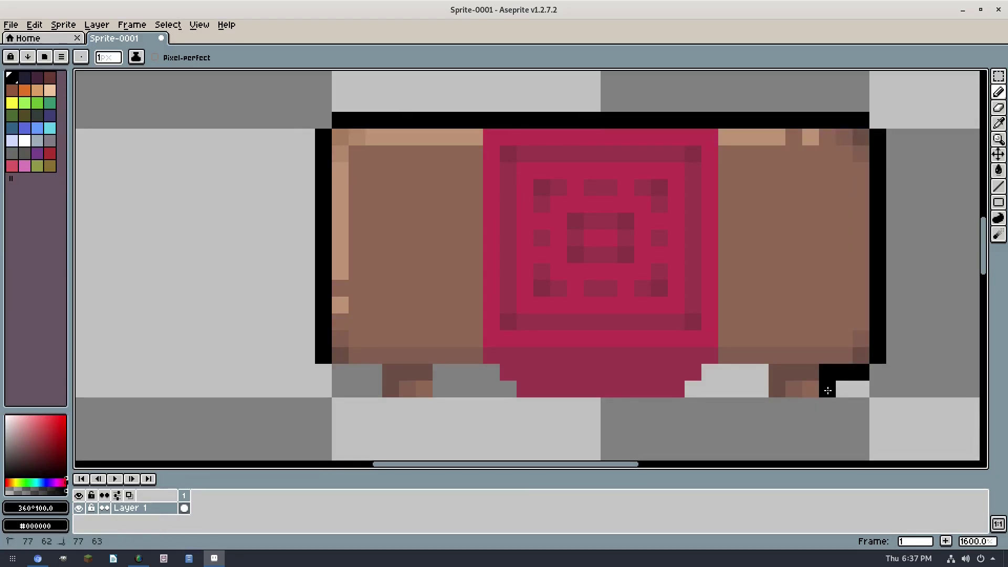
pyautogui.keyDown('shift'); pyautogui.click(762, 388); pyautogui.keyUp('shift')
pyautogui.keyDown('shift'); pyautogui.click(761, 372); pyautogui.keyUp('shift')
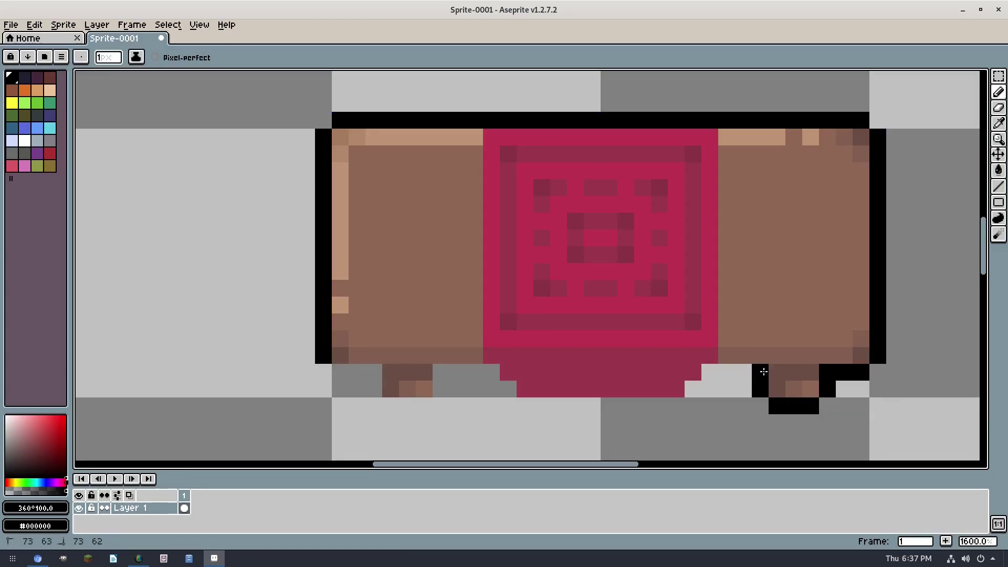
pyautogui.keyDown('shift'); pyautogui.click(708, 372); pyautogui.keyUp('shift')
pyautogui.keyDown('shift'); pyautogui.click(677, 405); pyautogui.keyUp('shift')
pyautogui.keyDown('shift'); pyautogui.click(522, 398); pyautogui.keyUp('shift')
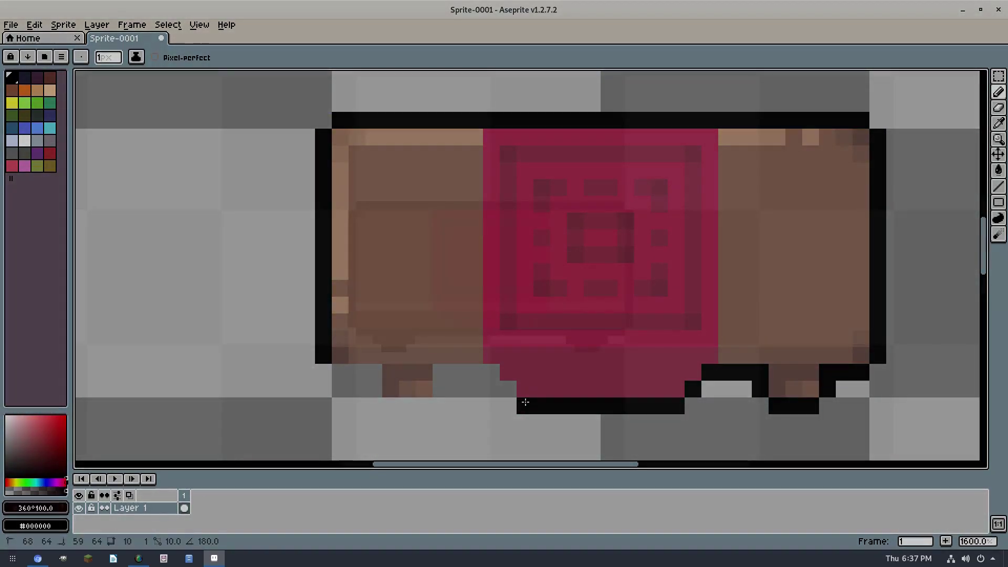